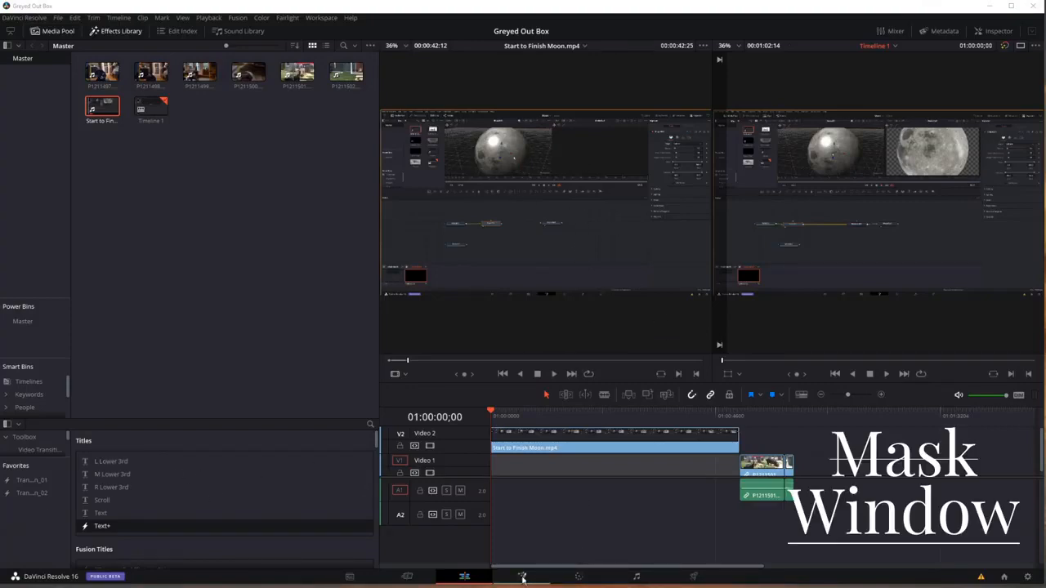
# - On the Color page, add a linear window to the first timeline clip
pyautogui.click(579, 577)
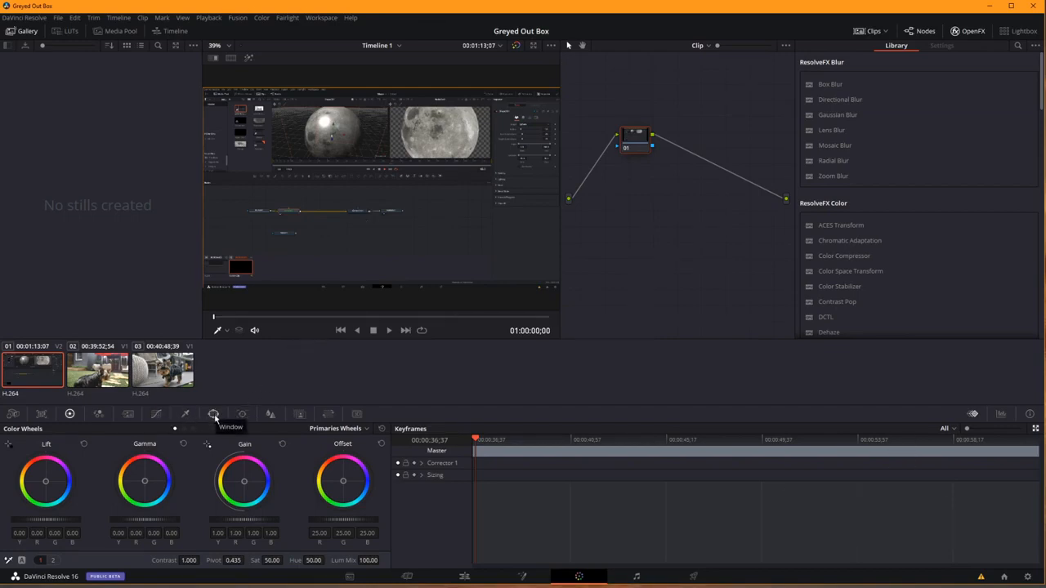
pyautogui.click(214, 415)
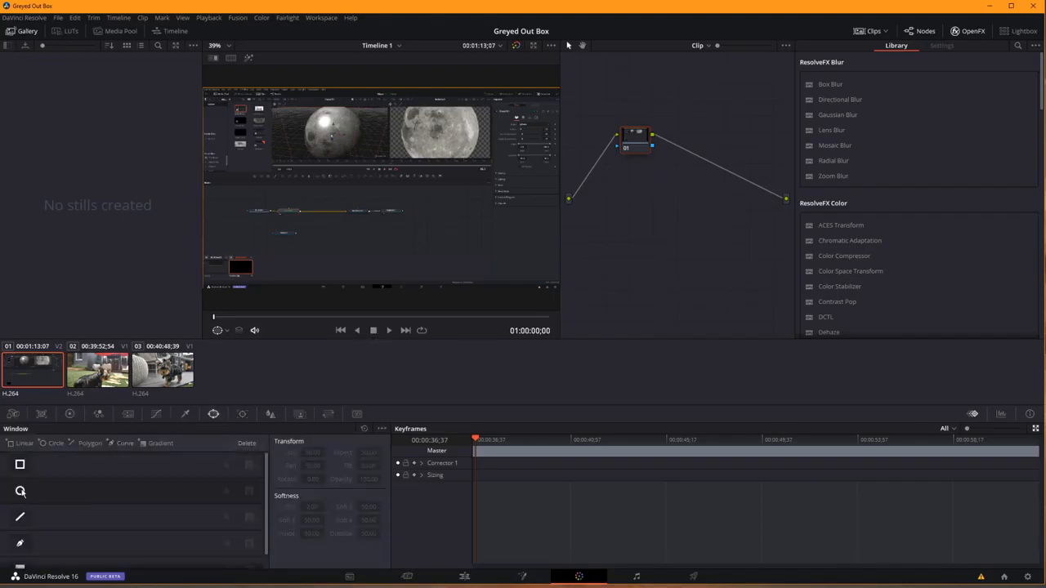
pyautogui.click(20, 464)
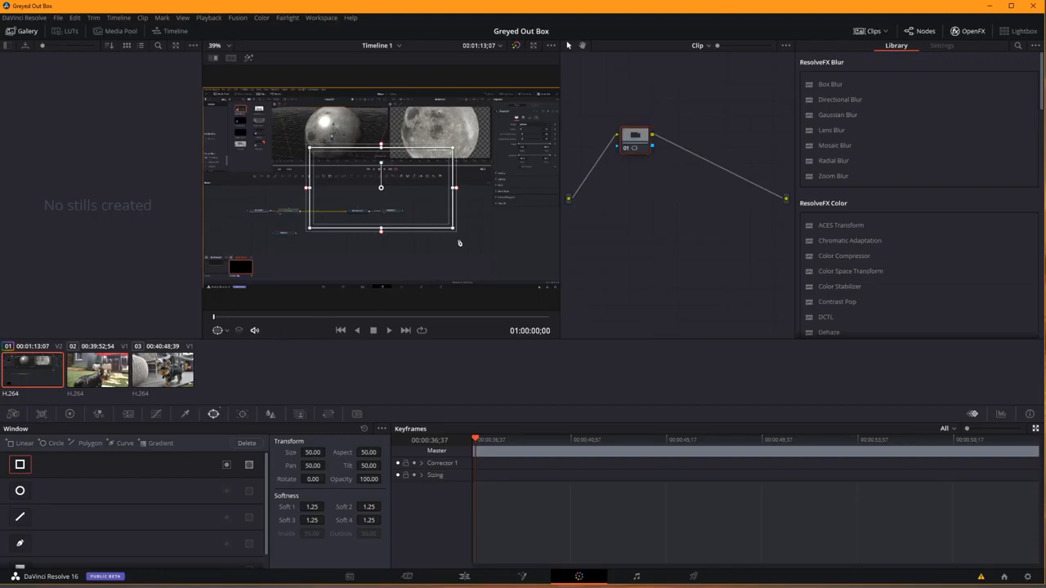
# - Reshape the linear window by its corners so it frames the viewer with the shaded 3D moon in the footage
pyautogui.moveTo(453, 232); pyautogui.dragTo(388, 88)
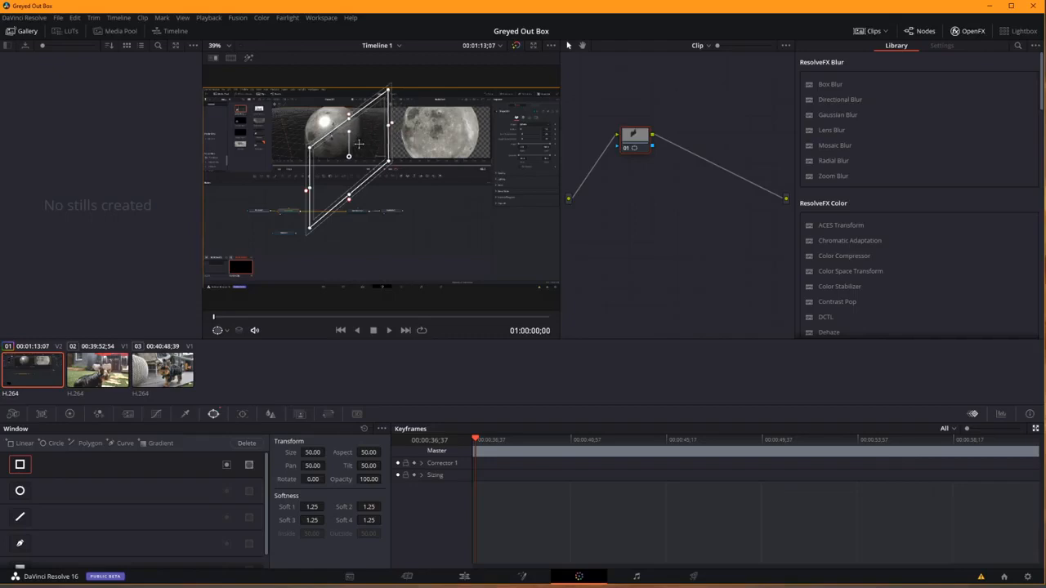
pyautogui.moveTo(310, 149); pyautogui.dragTo(269, 87)
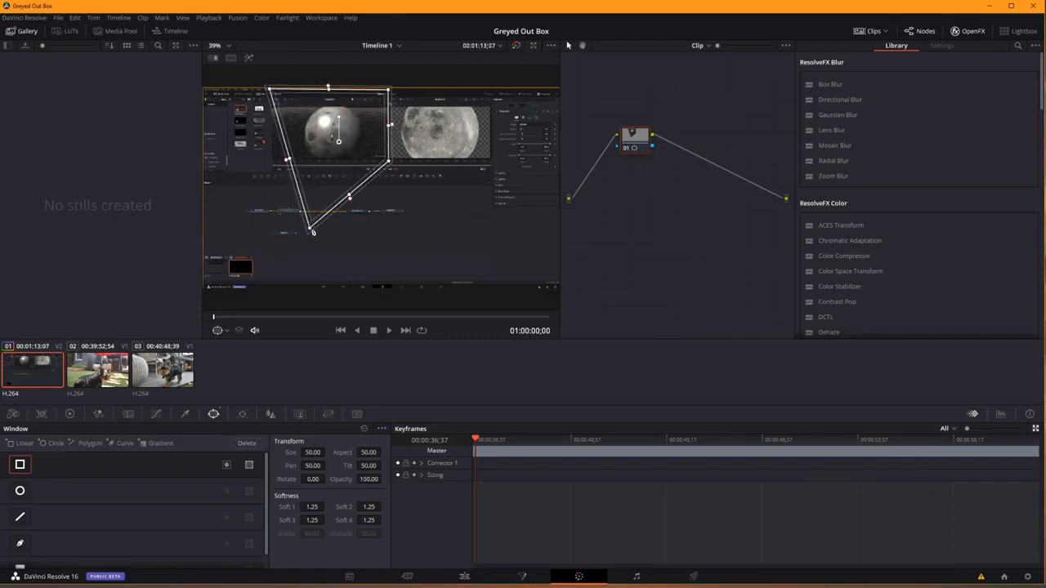
pyautogui.moveTo(306, 224); pyautogui.dragTo(271, 163)
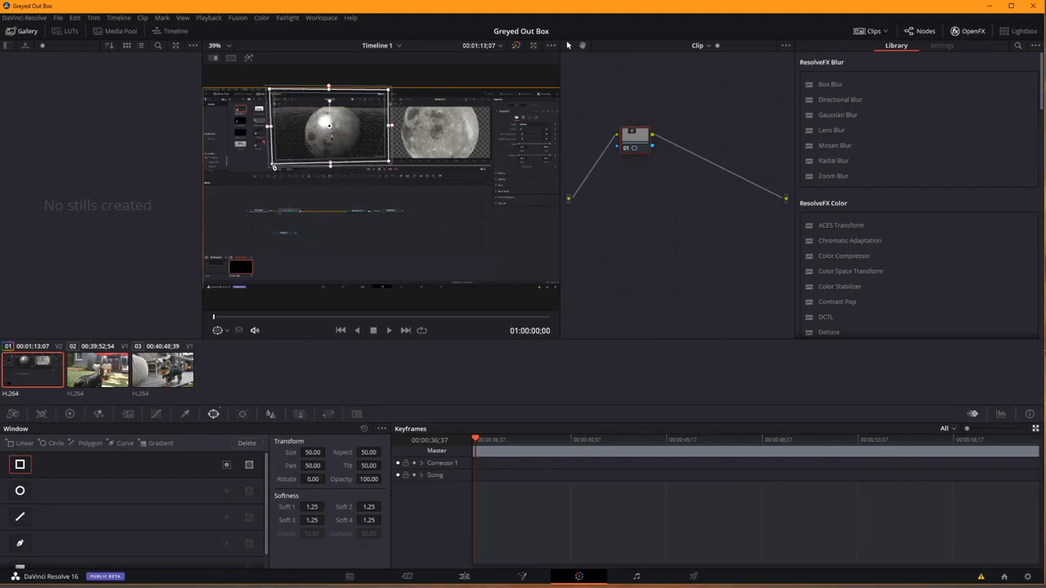
pyautogui.moveTo(389, 163); pyautogui.dragTo(389, 167)
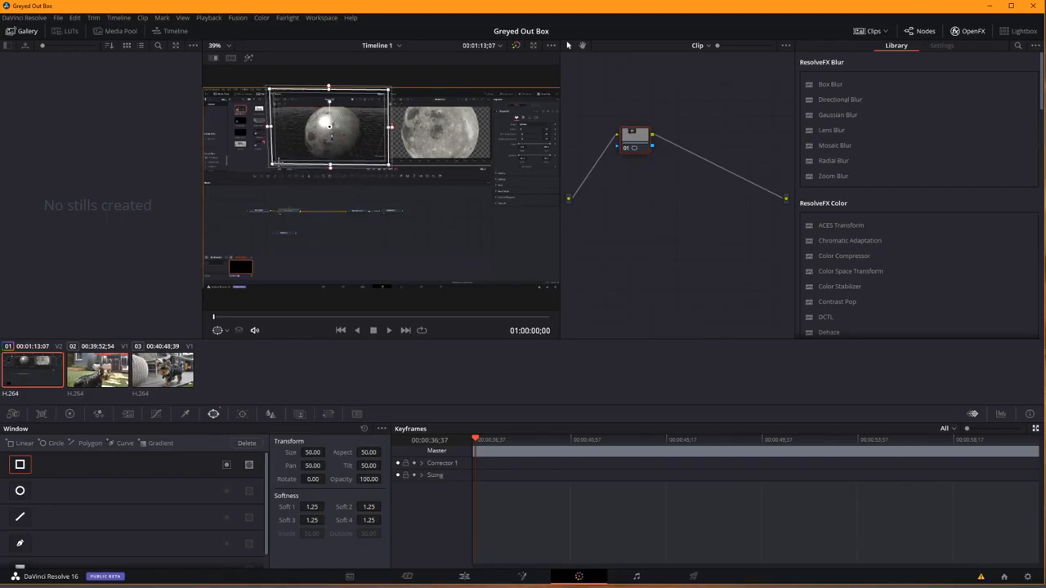
pyautogui.moveTo(272, 164); pyautogui.dragTo(271, 169)
pyautogui.moveTo(388, 167); pyautogui.dragTo(390, 170)
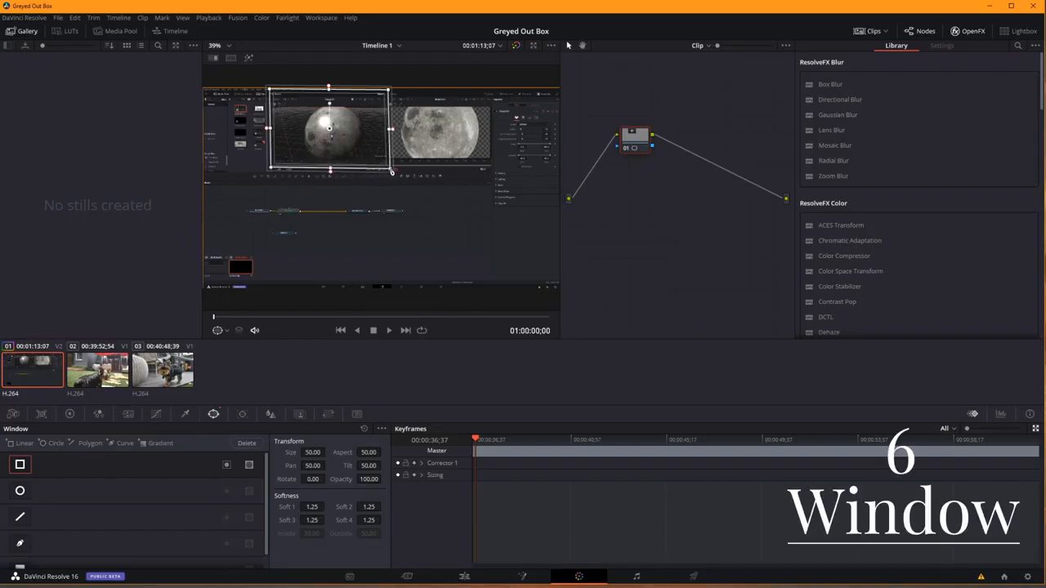
# - Show the Highlight view and invert the linear window's mask so the area outside the rectangle is selected
pyautogui.click(249, 58)
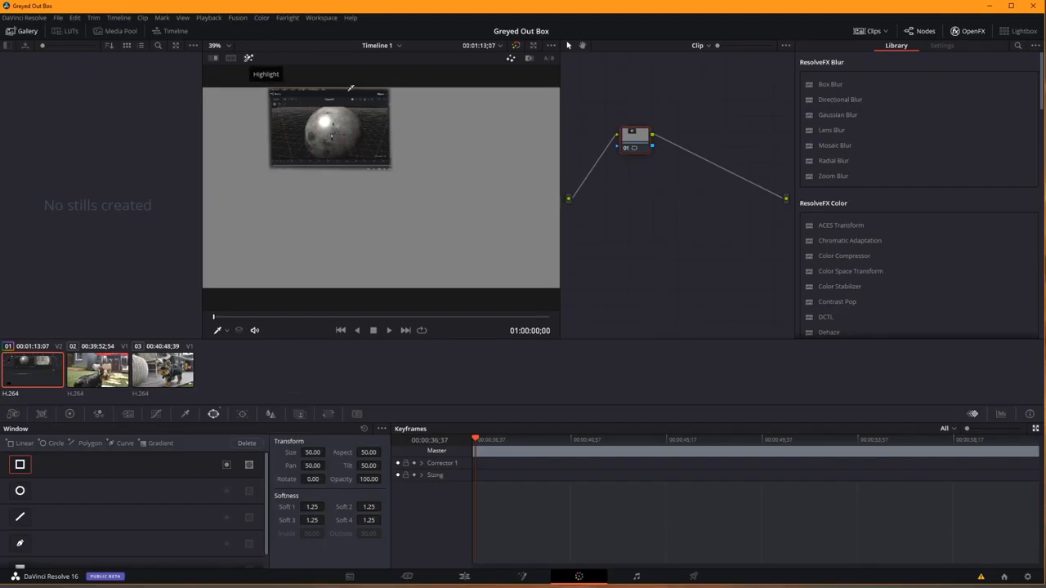
pyautogui.click(228, 466)
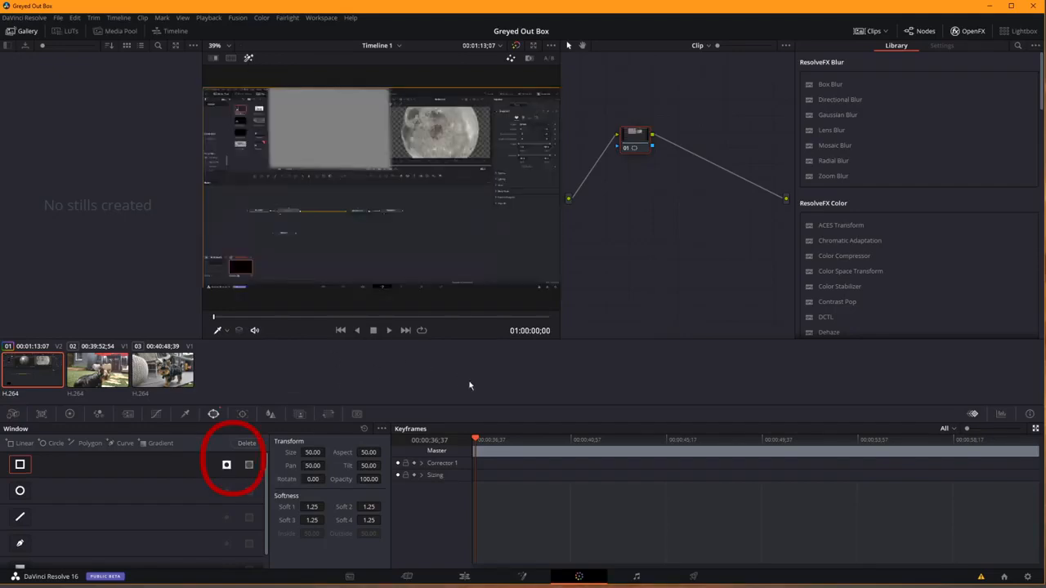
pyautogui.moveTo(645, 150); pyautogui.dragTo(634, 210)
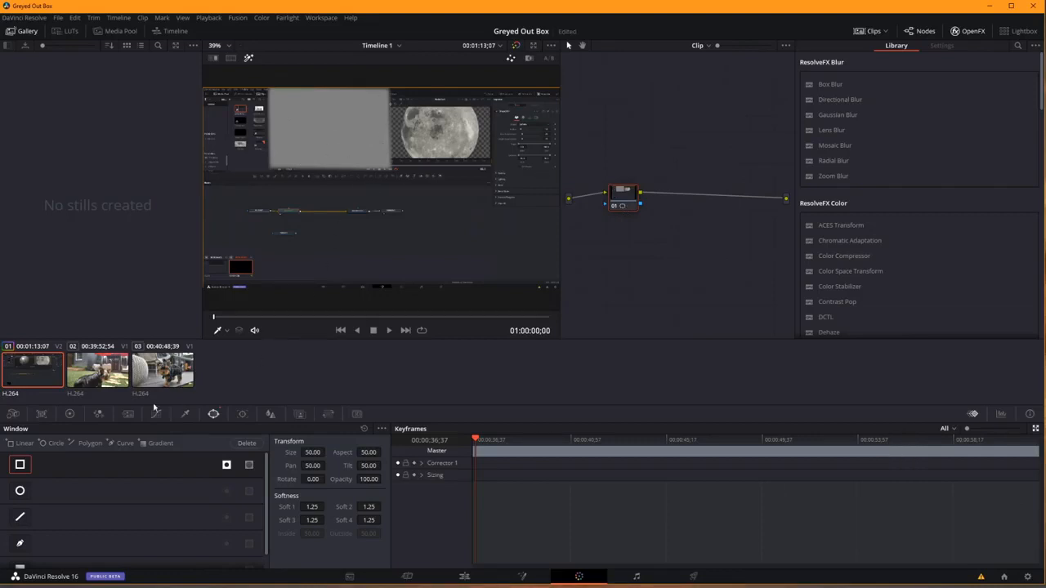
# - Darken the area outside the window by lowering Offset to 7.75 for R, G and B, and turn off the Highlight view
pyautogui.click(70, 413)
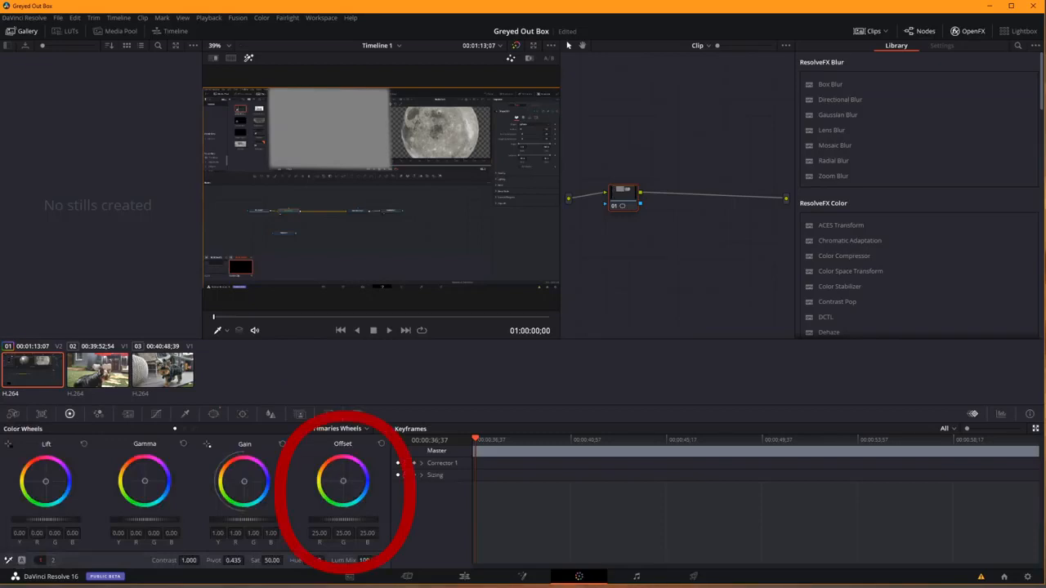
pyautogui.moveTo(342, 519); pyautogui.dragTo(280, 520)
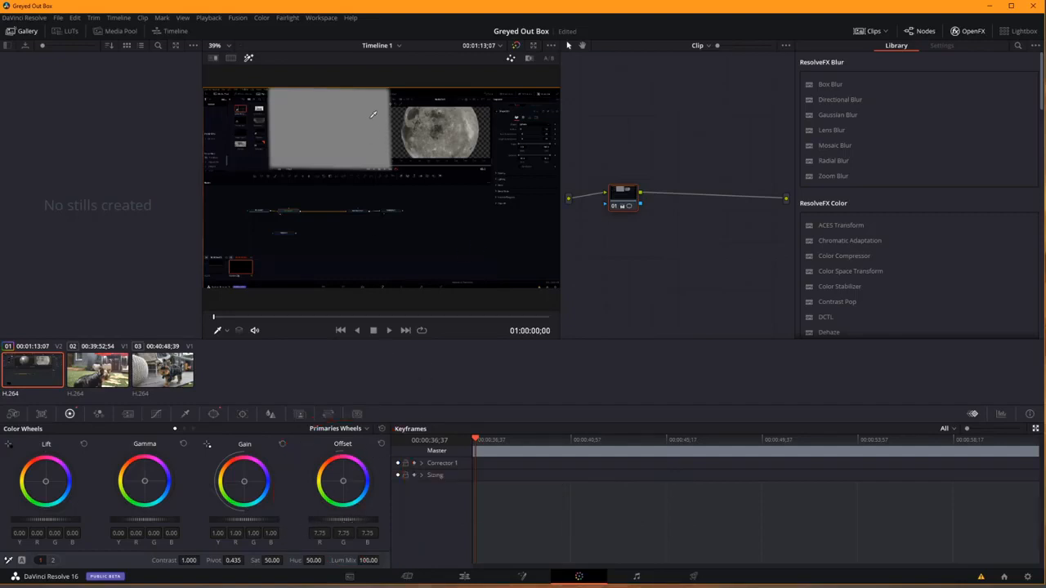
pyautogui.click(250, 58)
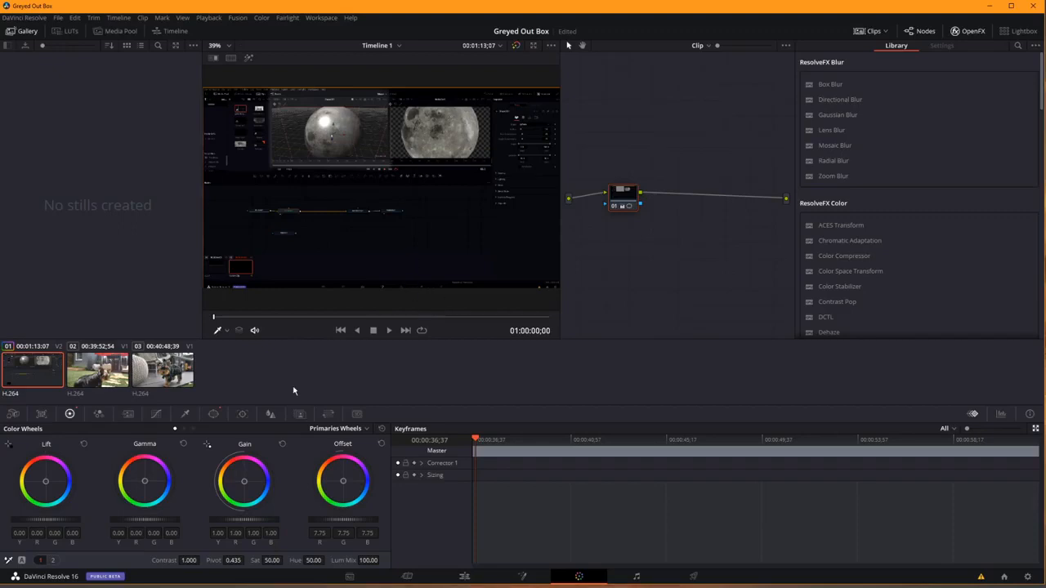
# - Expand the keyframe tracks of Corrector 1 and enable automatic keyframing for the whole corrector
pyautogui.click(421, 463)
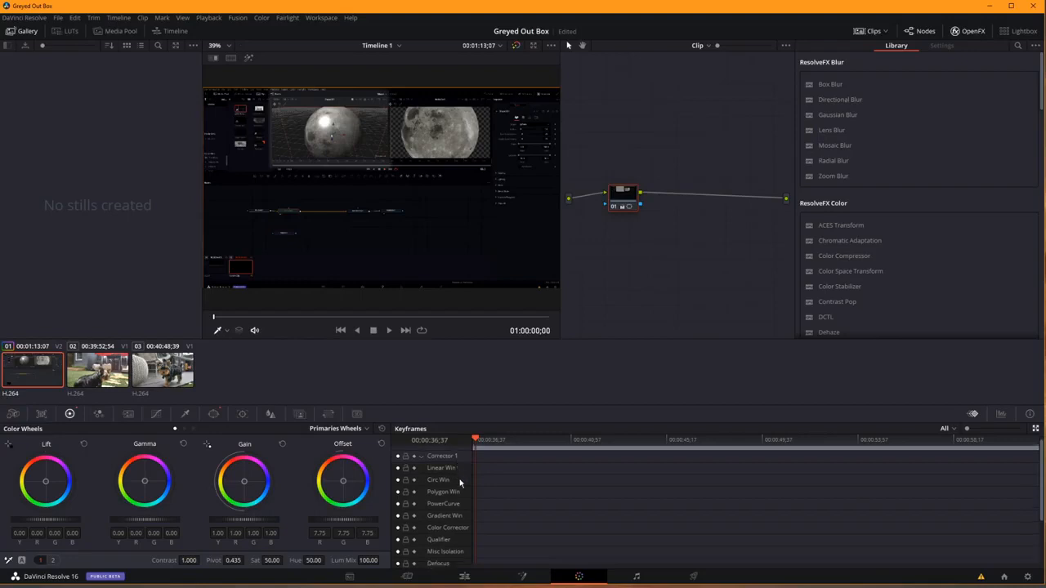
pyautogui.moveTo(621, 203); pyautogui.dragTo(614, 186)
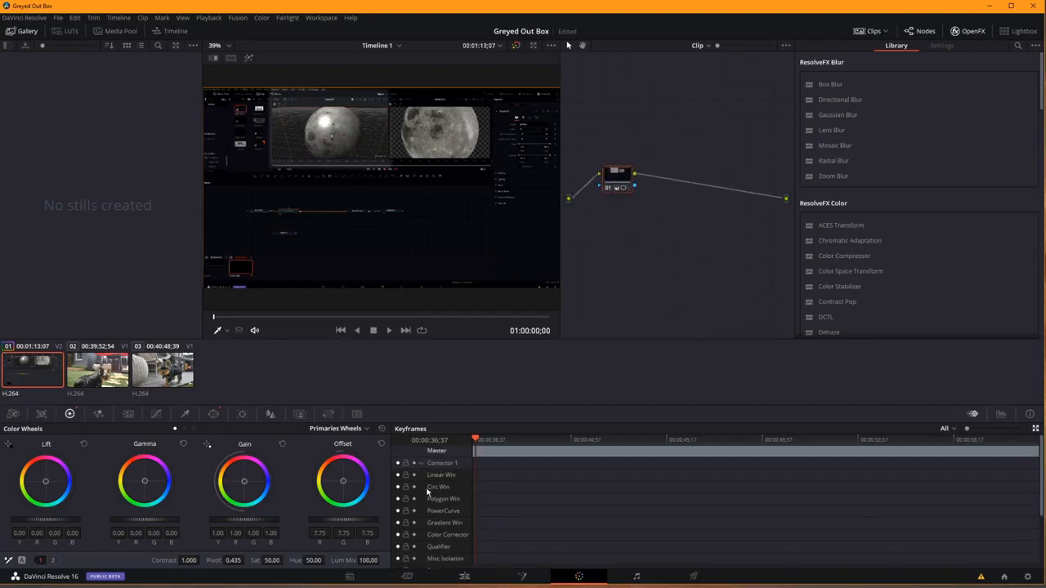
pyautogui.scroll(-8, 431, 498)
pyautogui.scroll(8, 453, 503)
pyautogui.scroll(-1, 442, 501)
pyautogui.scroll(1, 445, 508)
pyautogui.click(415, 464)
# - At the clip's first frame, stretch all four corners of the linear window outward to cover the whole picture
pyautogui.click(213, 414)
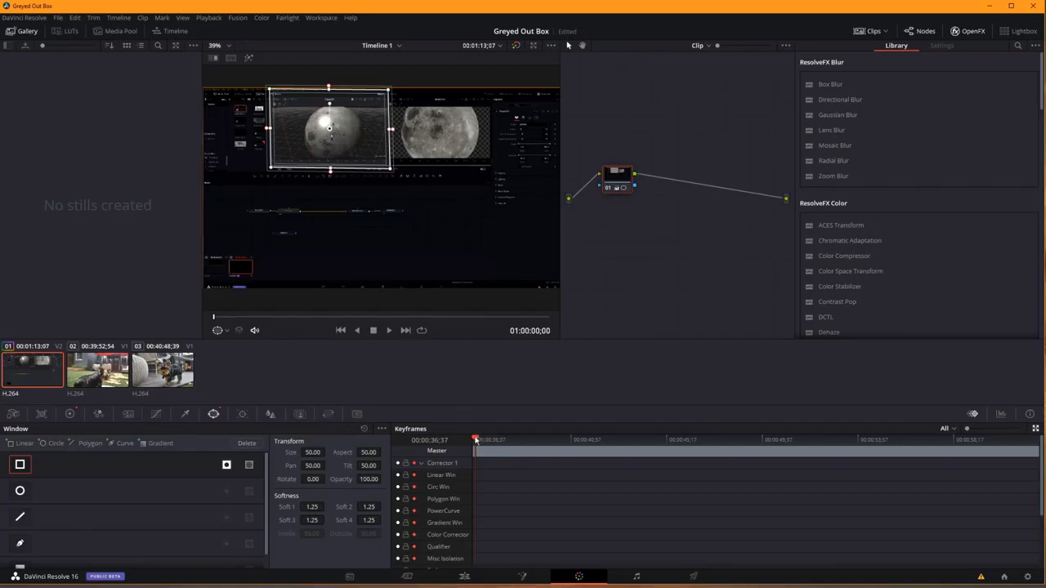
pyautogui.moveTo(393, 172); pyautogui.dragTo(558, 309)
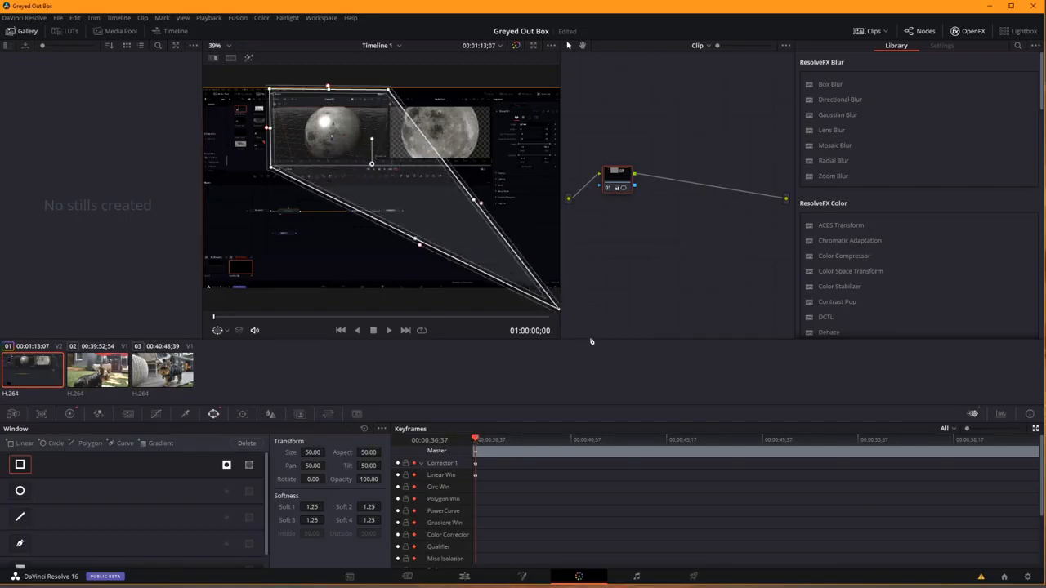
pyautogui.moveTo(392, 88); pyautogui.dragTo(559, 85)
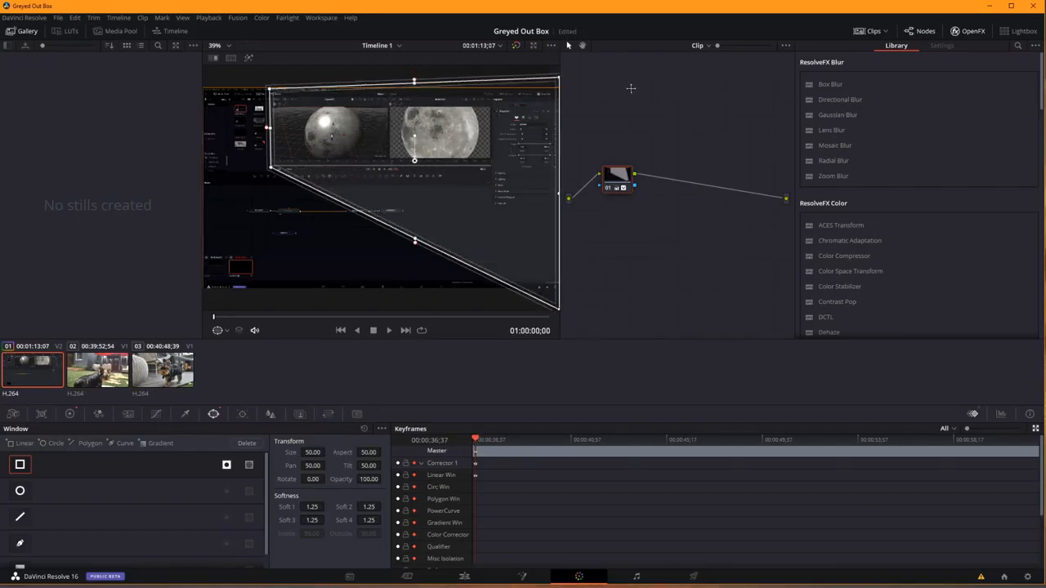
pyautogui.moveTo(274, 90); pyautogui.dragTo(203, 85)
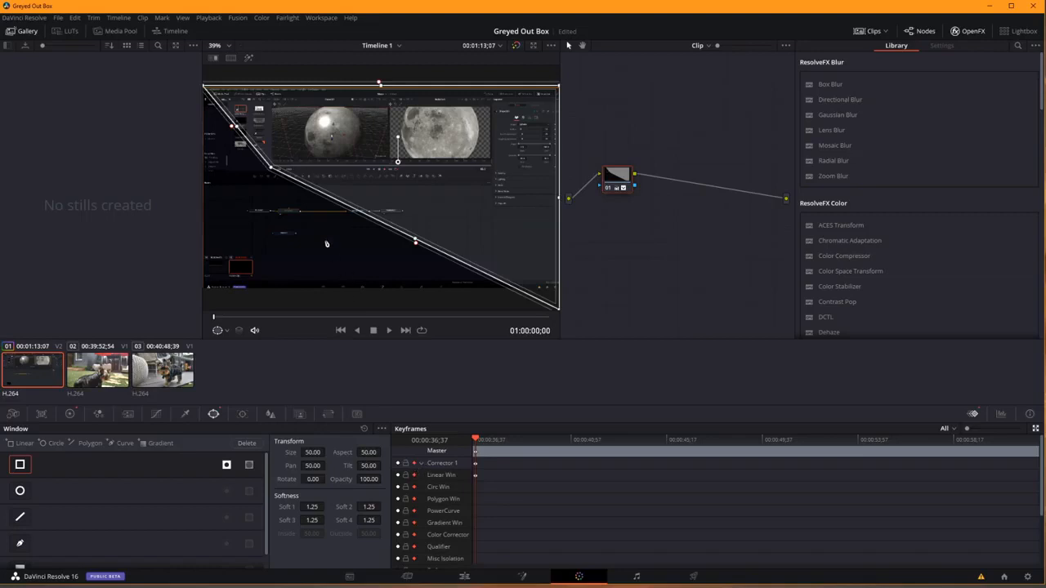
pyautogui.moveTo(270, 167); pyautogui.dragTo(203, 309)
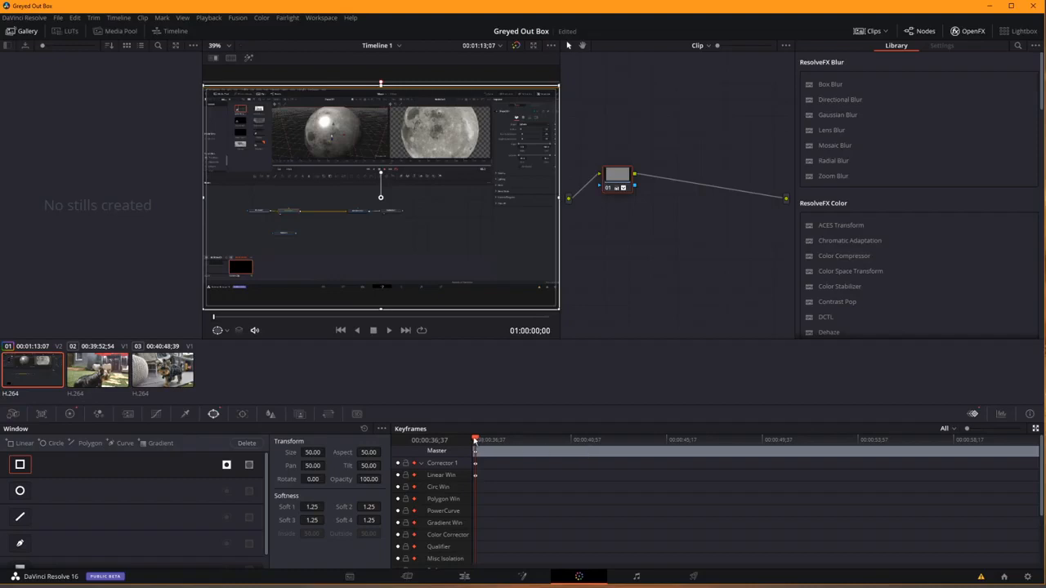
# - At 01:00:04;14, shrink the linear window's corners to frame only the viewer with the shaded 3D moon
pyautogui.moveTo(475, 441); pyautogui.dragTo(522, 441)
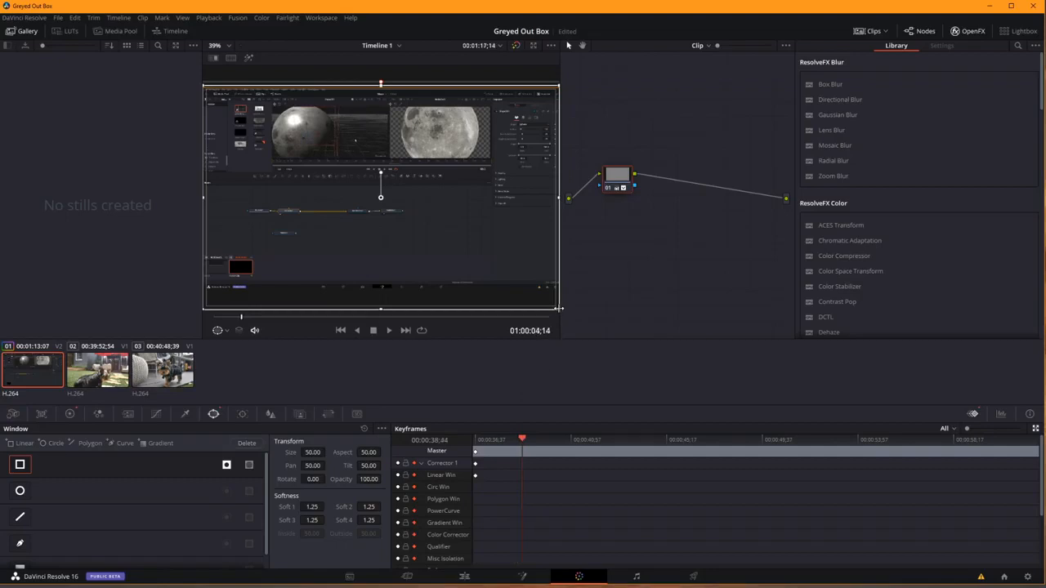
pyautogui.moveTo(560, 308); pyautogui.dragTo(391, 86)
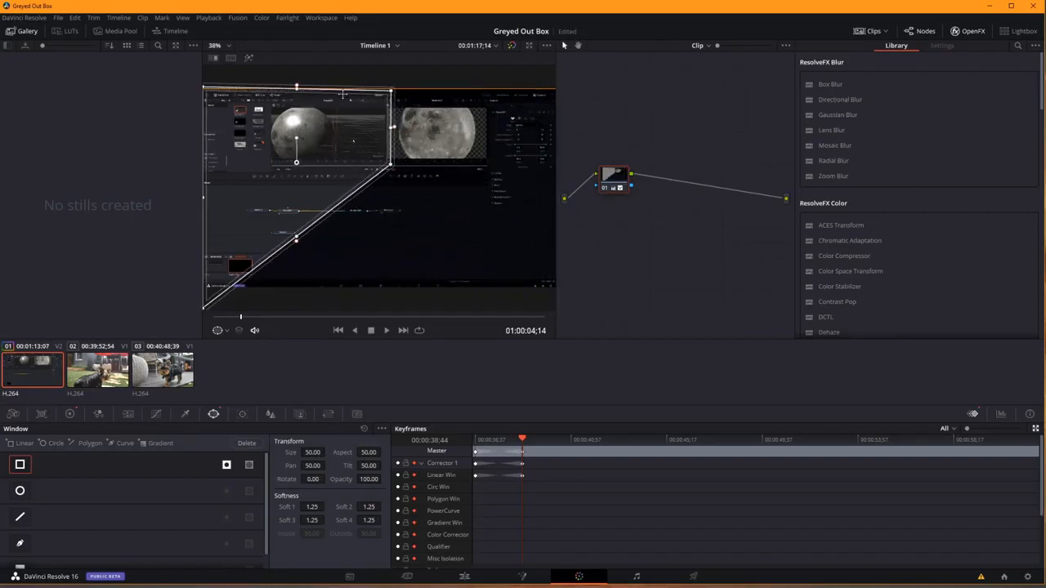
pyautogui.moveTo(204, 88); pyautogui.dragTo(269, 90)
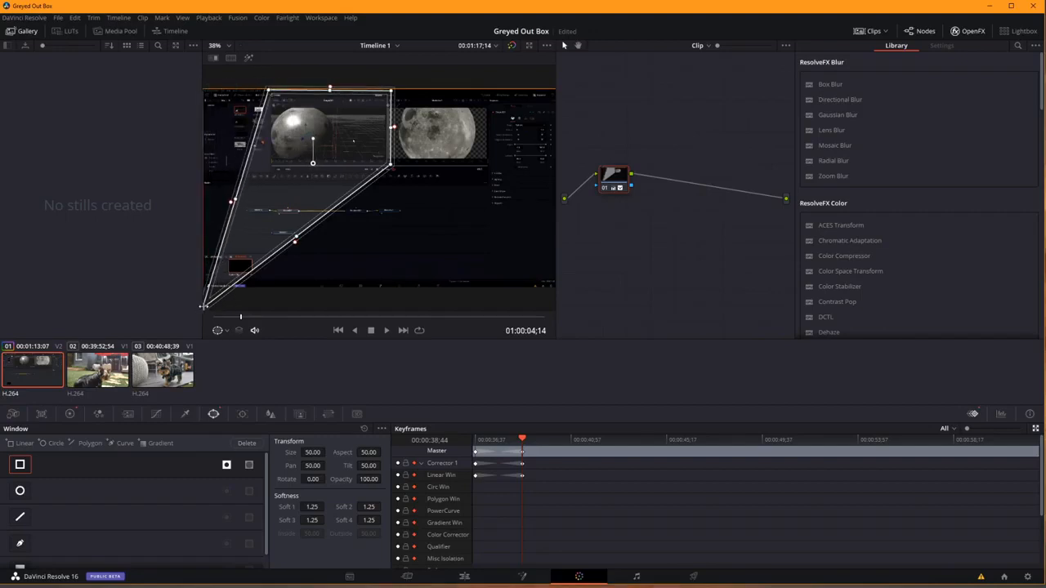
pyautogui.moveTo(205, 305); pyautogui.dragTo(266, 169)
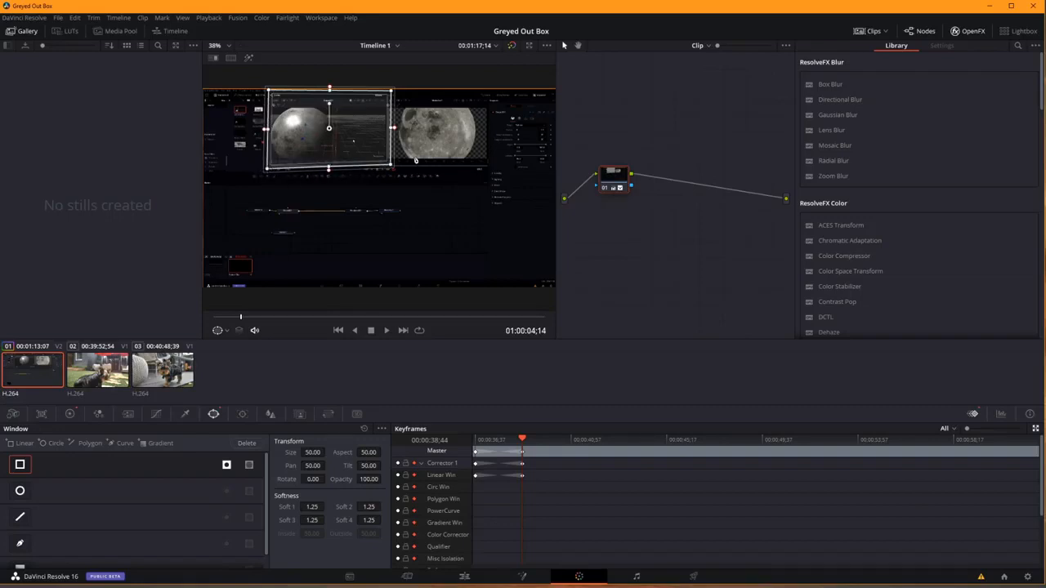
pyautogui.moveTo(393, 166); pyautogui.dragTo(393, 171)
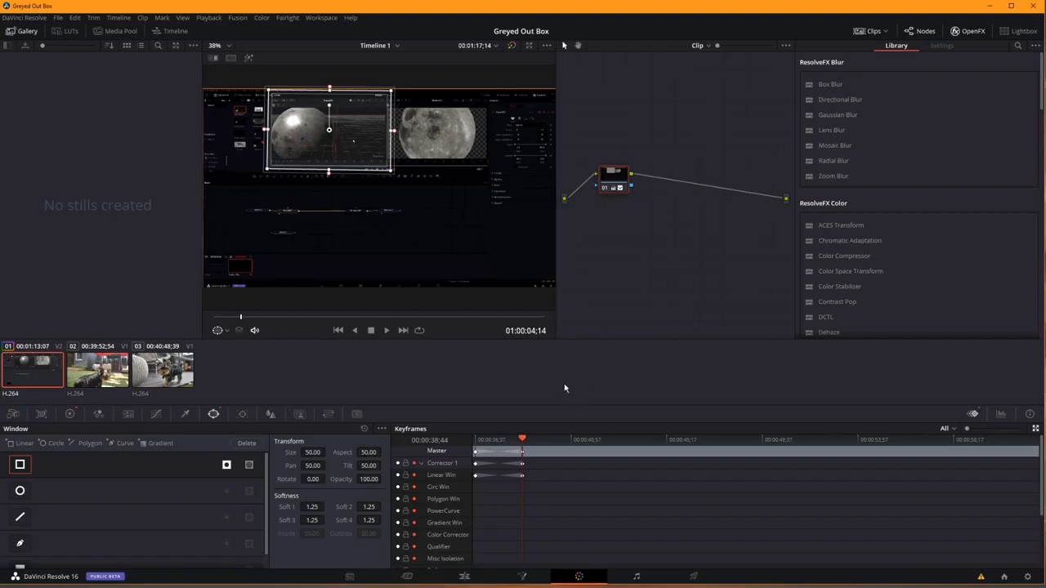
# - Play the clip from its start to review the window's shrinking animation, and return to the first frame
pyautogui.moveTo(505, 440); pyautogui.dragTo(426, 446)
pyautogui.press('space')
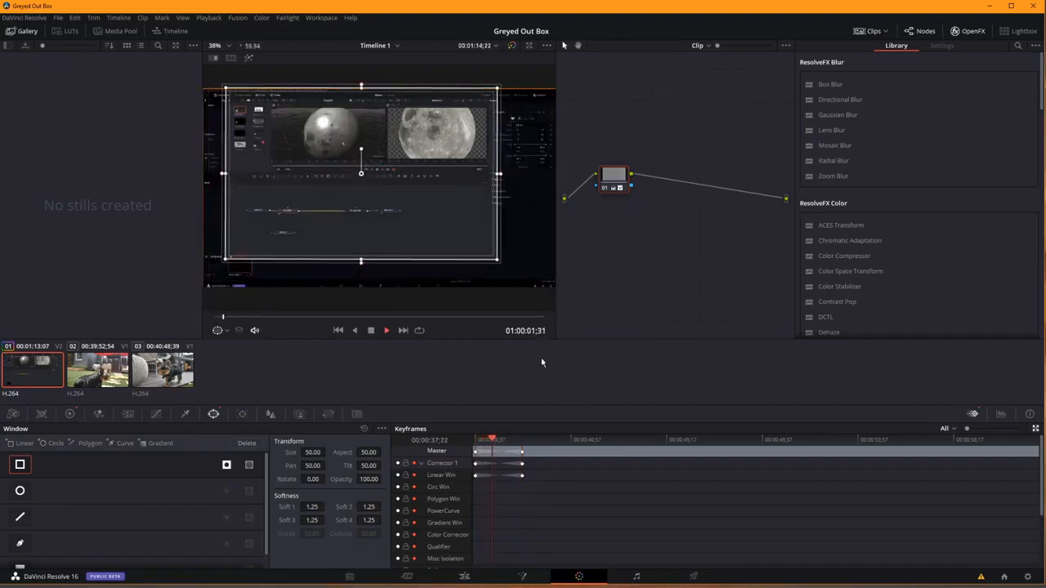
pyautogui.click(70, 414)
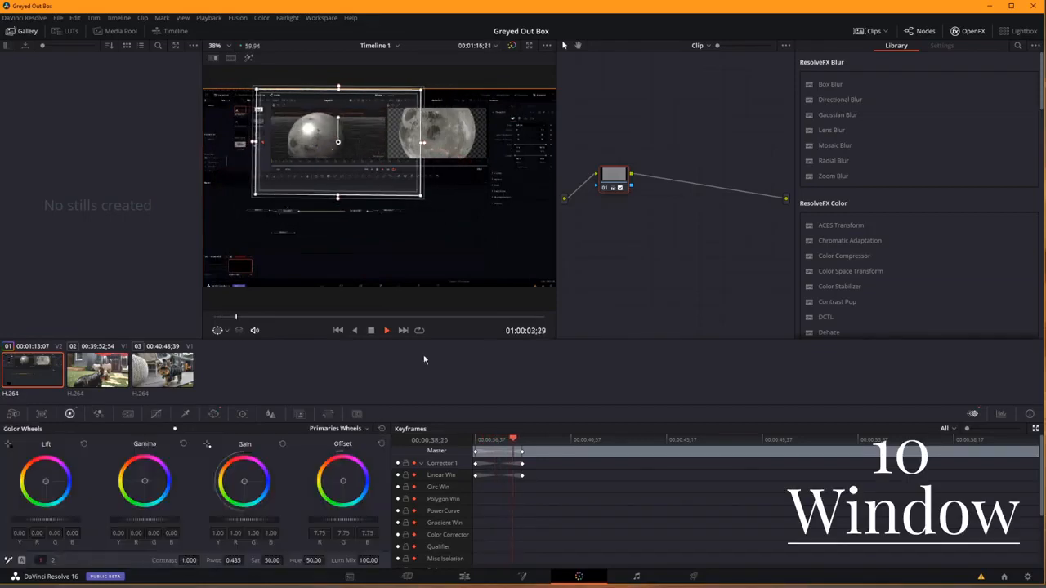
pyautogui.press('space')
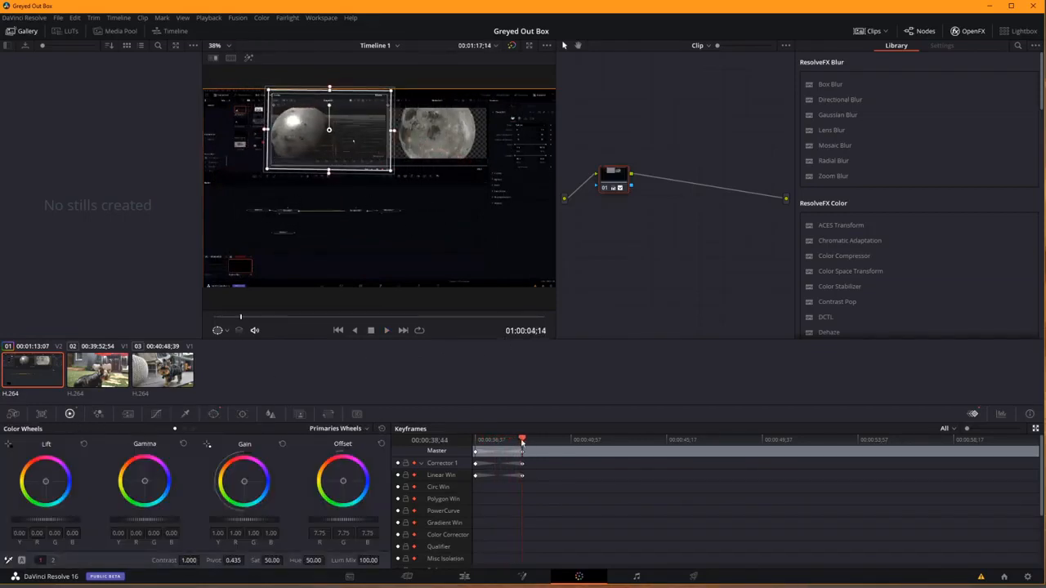
pyautogui.press('Home')
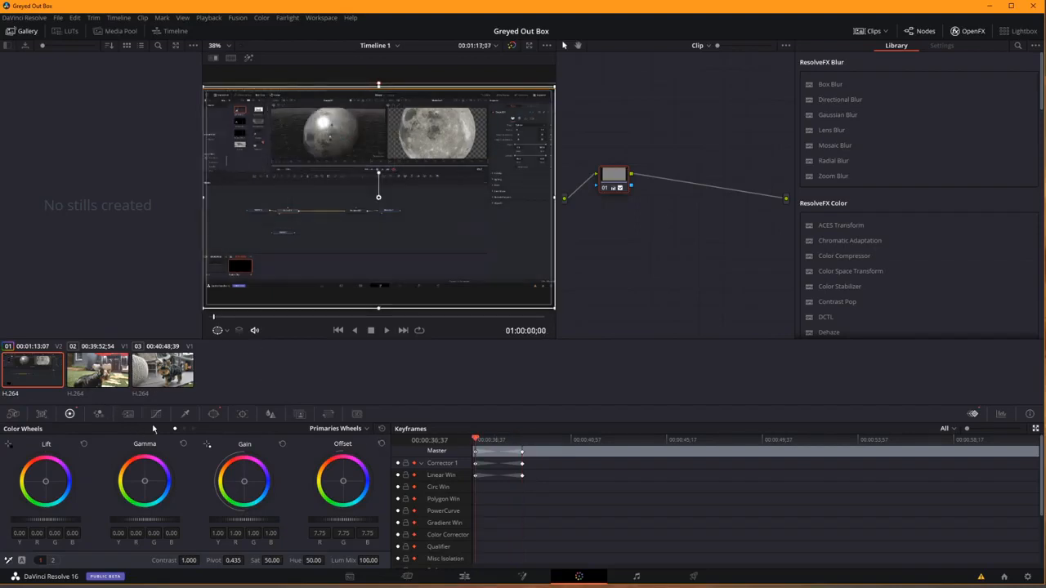
pyautogui.press('space')
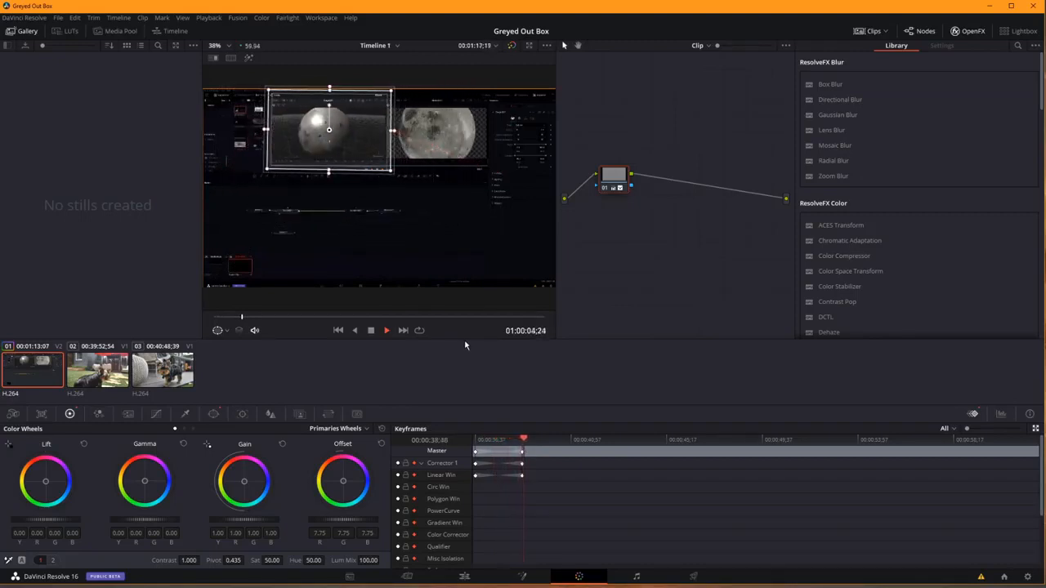
pyautogui.moveTo(537, 439); pyautogui.dragTo(406, 443)
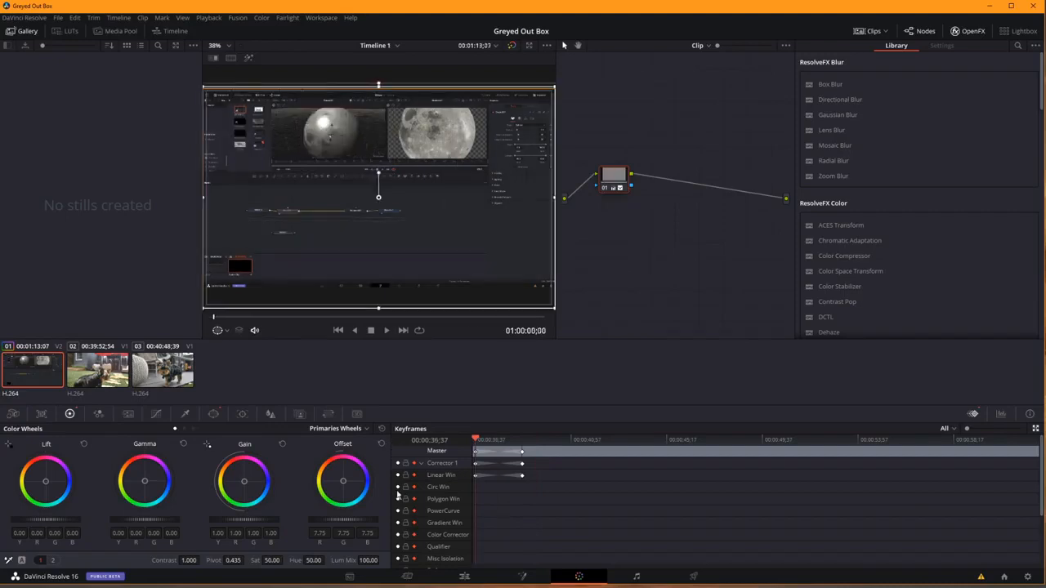
# - Play the timeline from the start on the Edit page to check the finished greyed-out effect
pyautogui.click(464, 577)
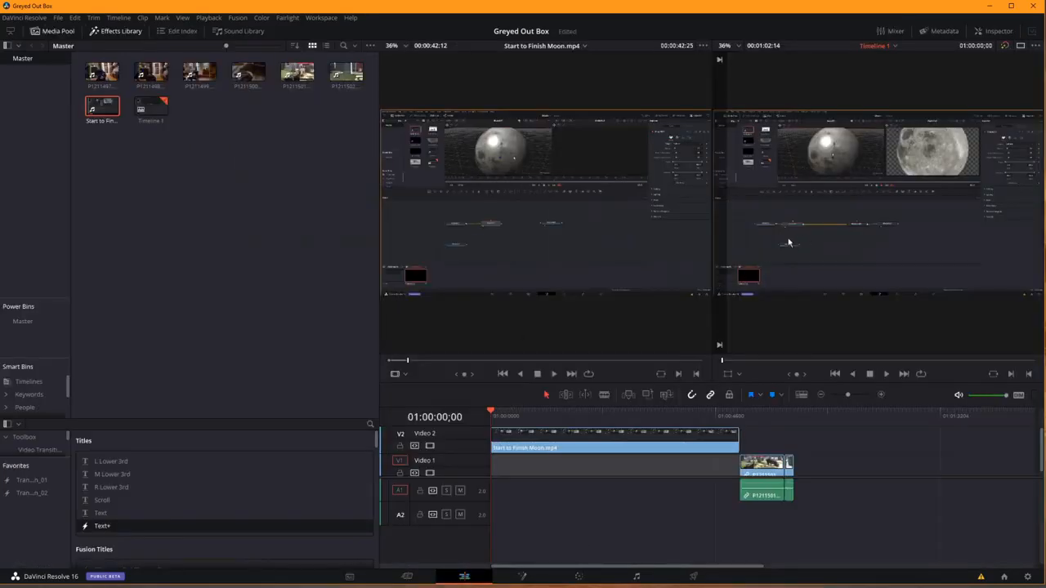
pyautogui.press('space')
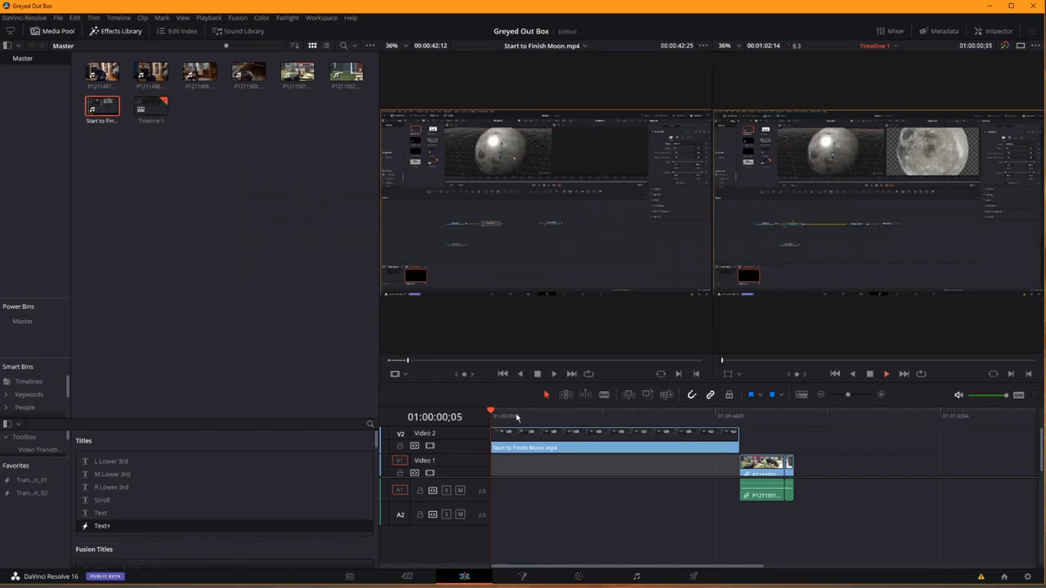
pyautogui.press('space')
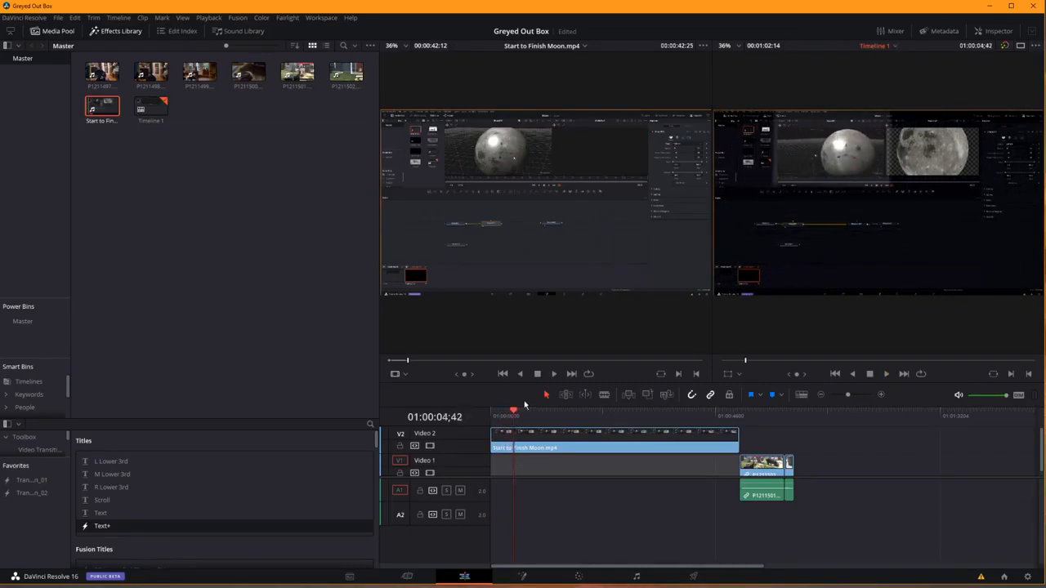
# - Return to the clip's first frame, show its Inspector settings, and add starting keyframes for Zoom and Position
pyautogui.press('Home')
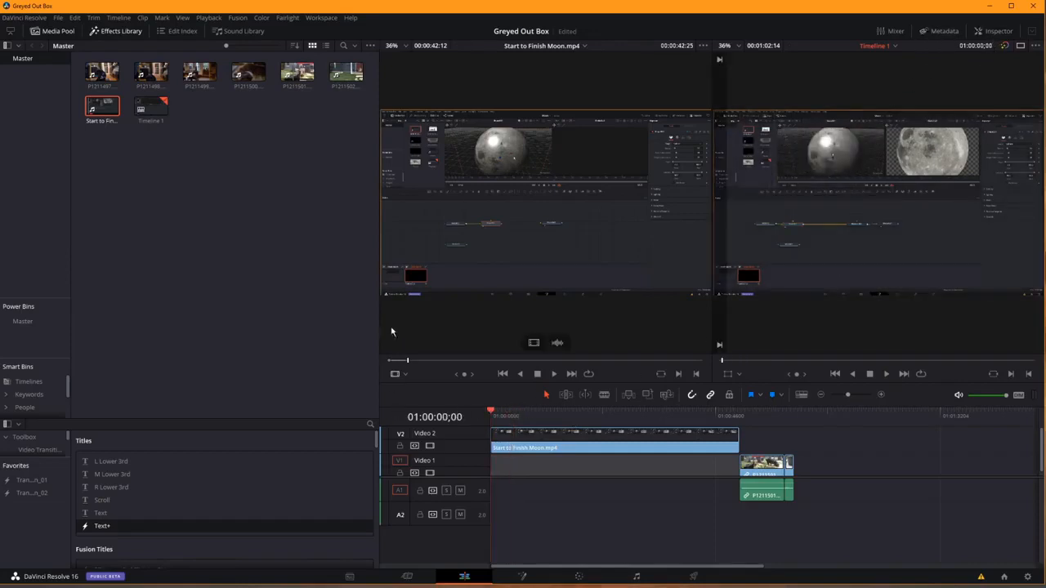
pyautogui.moveTo(379, 326); pyautogui.dragTo(196, 326)
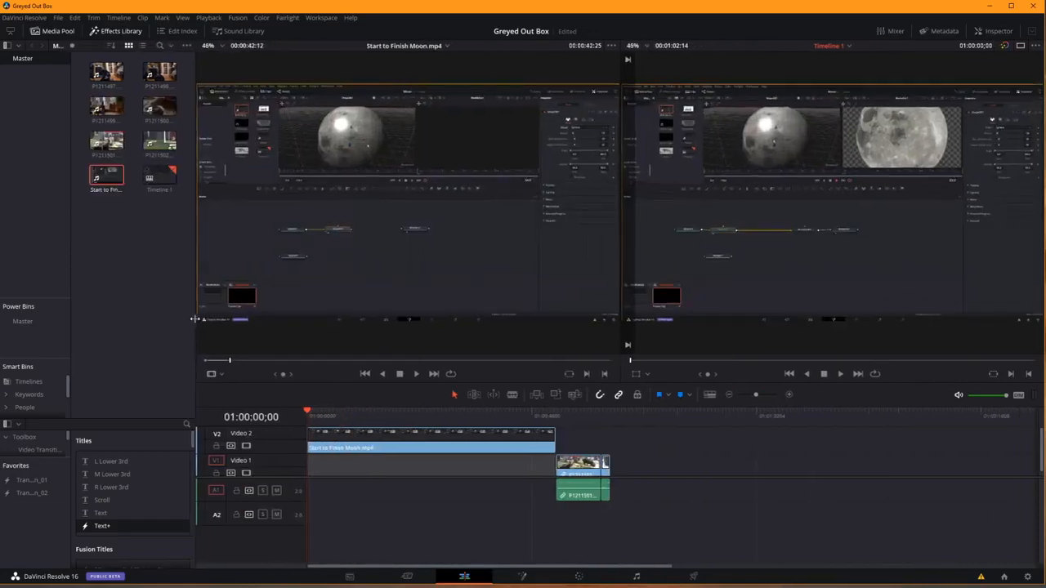
pyautogui.click(993, 32)
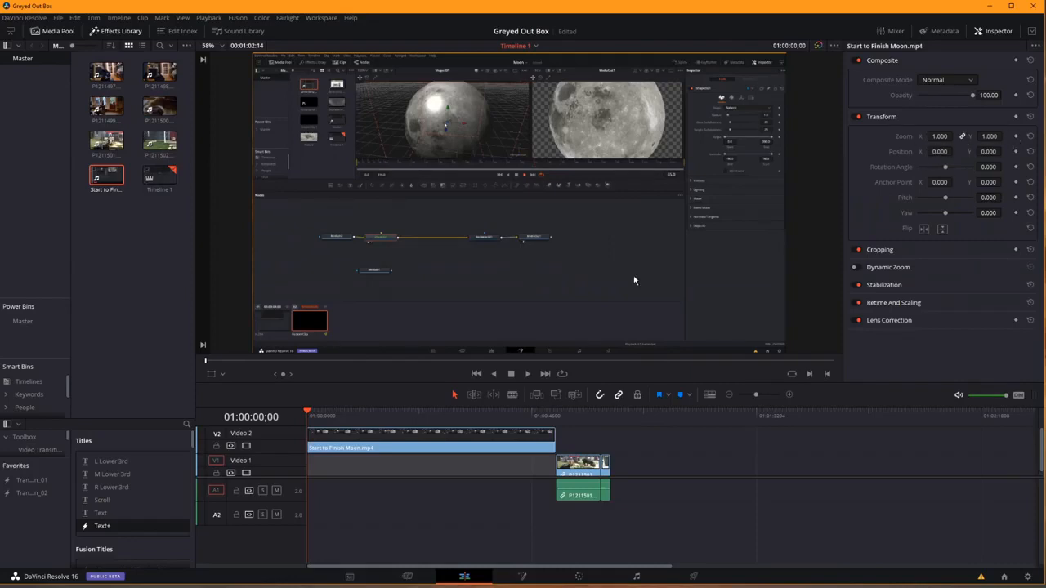
pyautogui.click(1015, 136)
pyautogui.click(1015, 152)
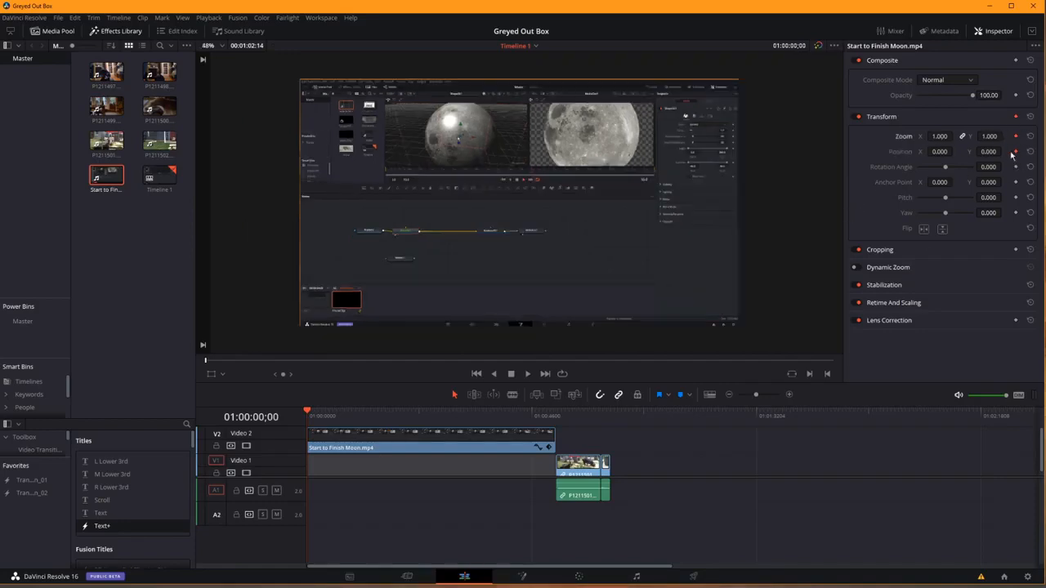
# - At 01:00:04;41, set the clip's Zoom to 2.020 and its Position to X 480 and Y -612
pyautogui.click(317, 414)
pyautogui.moveTo(320, 417); pyautogui.dragTo(329, 419)
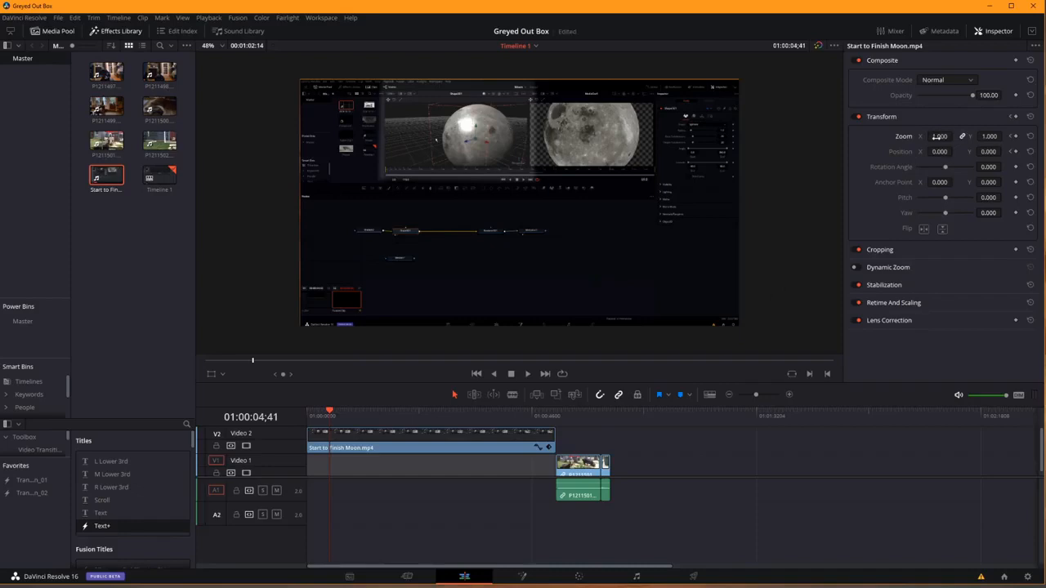
pyautogui.moveTo(941, 137); pyautogui.dragTo(1025, 136)
pyautogui.moveTo(940, 152); pyautogui.dragTo(788, 152)
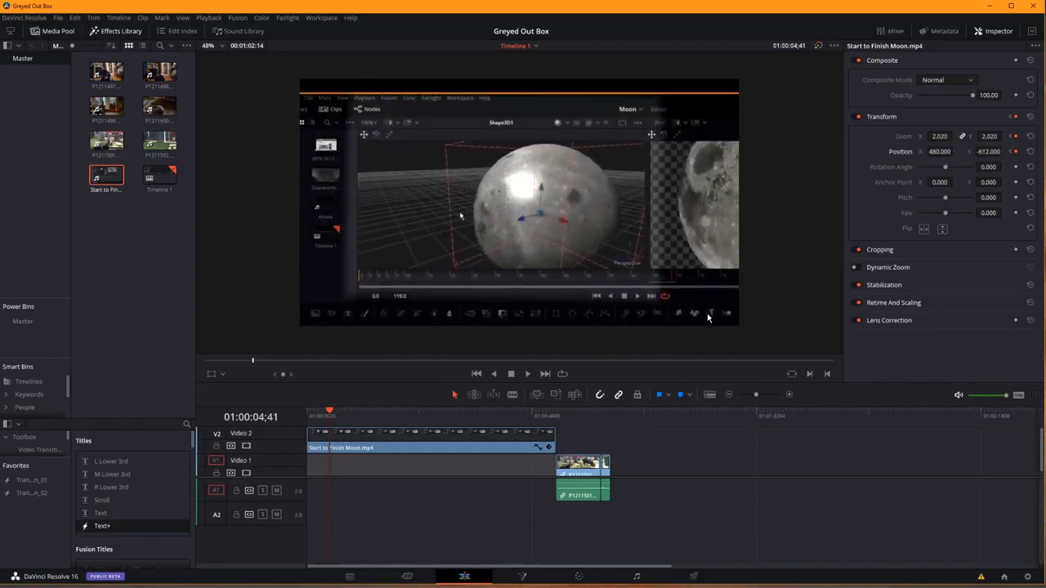
# - Play the clip from its start to check the keyframed zoom into the moon viewer
pyautogui.moveTo(331, 411); pyautogui.dragTo(237, 424)
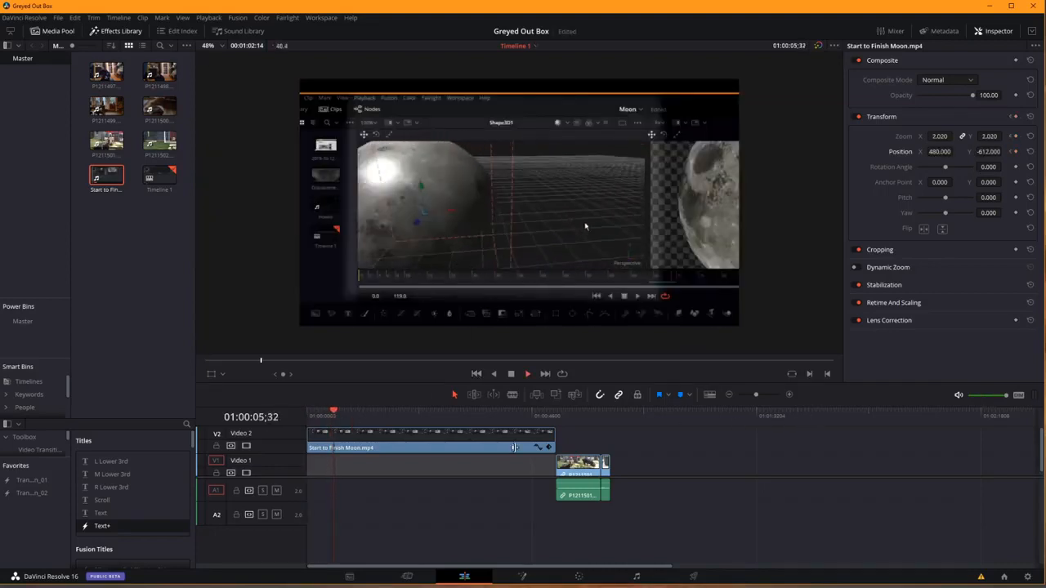
pyautogui.press('space')
pyautogui.press('space')
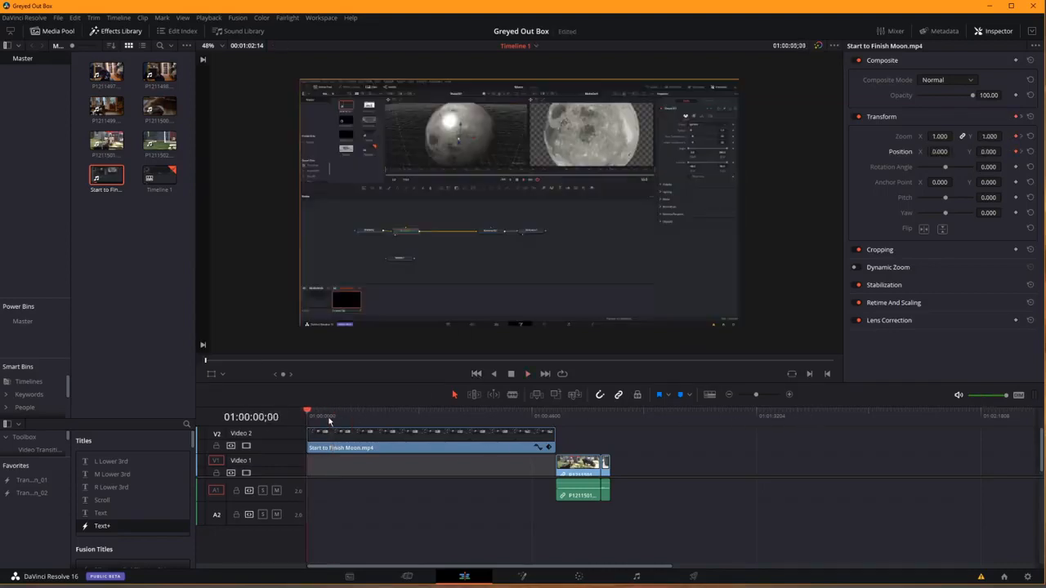
pyautogui.press('space')
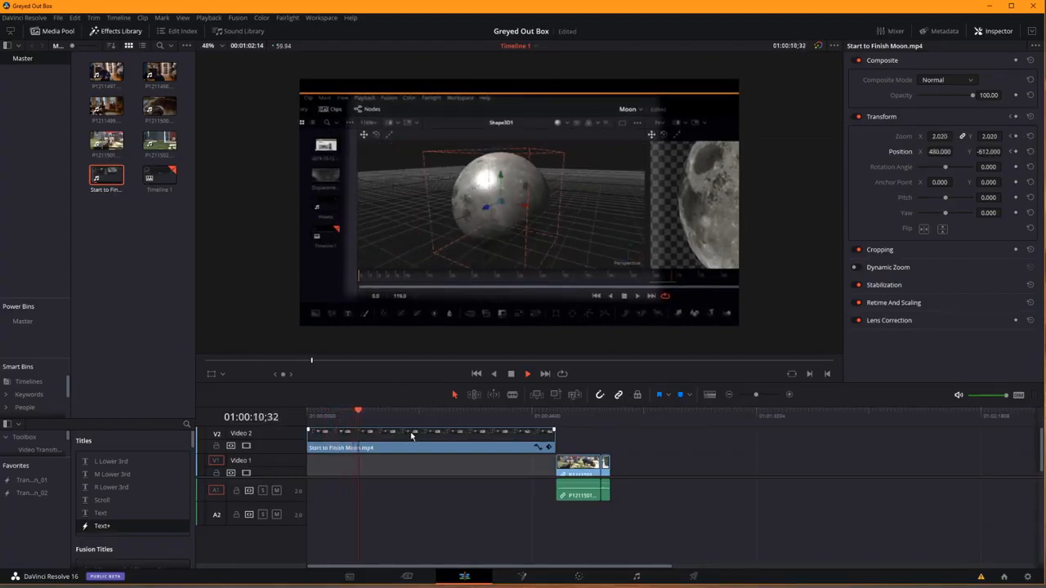
# - Add Zoom and Position keyframes at 01:00:10;52 to hold the close-up, and set Zoom to 1.000 at 01:00:12;29
pyautogui.click(1016, 136)
pyautogui.click(1015, 152)
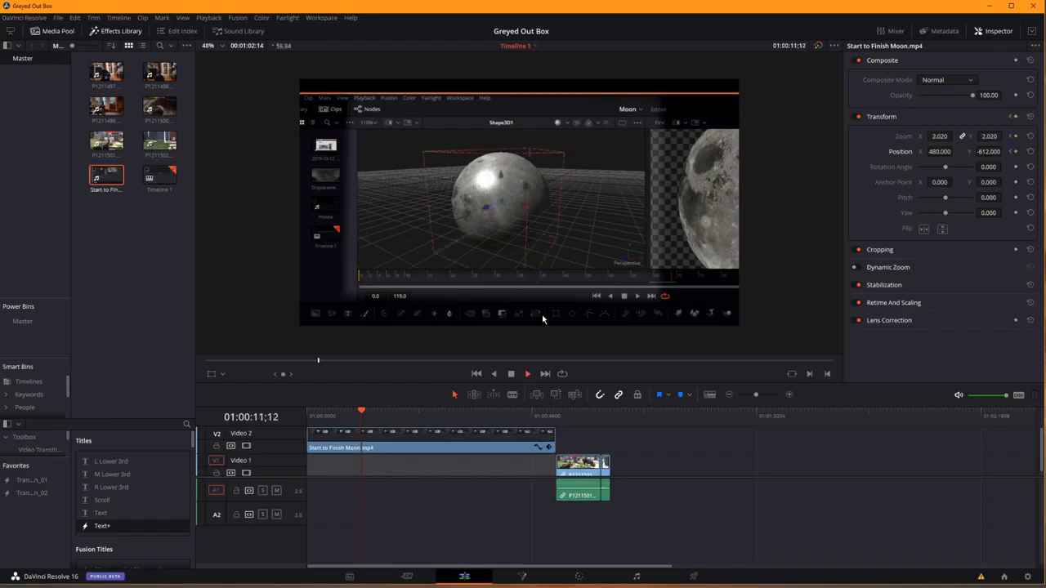
pyautogui.moveTo(939, 136); pyautogui.dragTo(887, 137)
pyautogui.click(995, 139)
pyautogui.write('1')
pyautogui.press('Return')
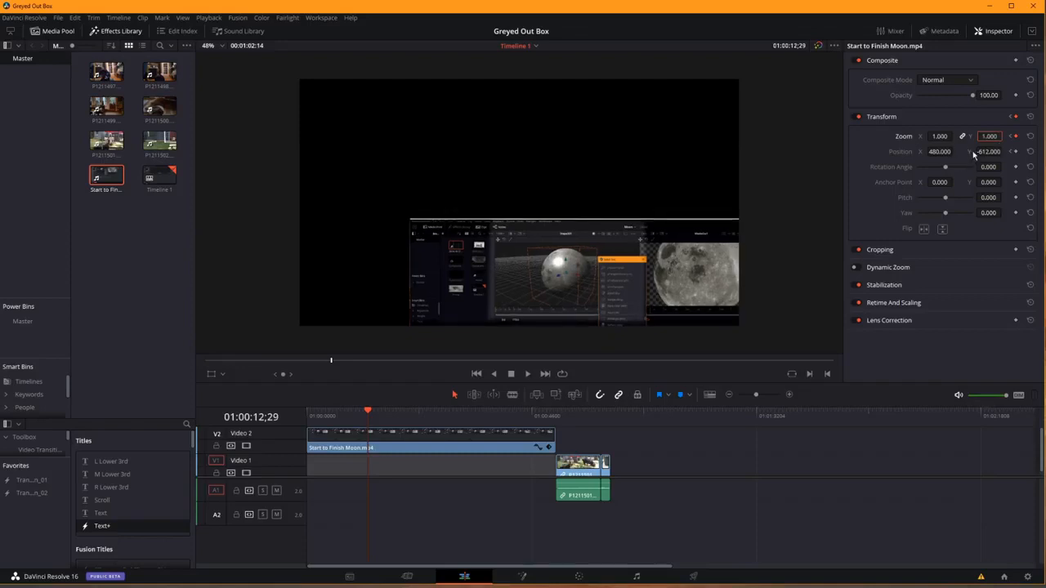
# - Set the clip's Position to X 0 and Y 0 at 01:00:12;29
pyautogui.click(987, 151)
pyautogui.write('0')
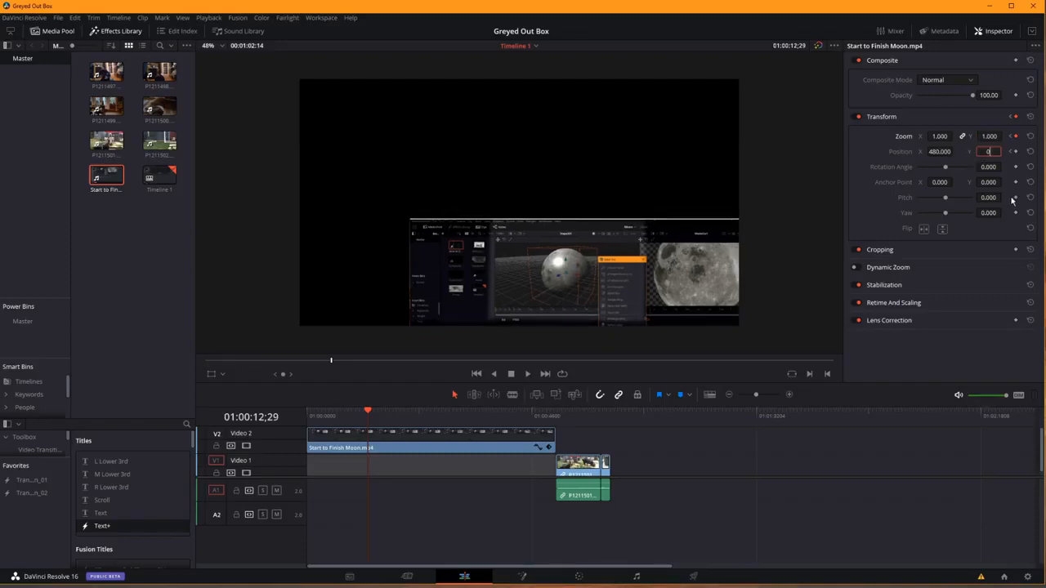
pyautogui.click(938, 151)
pyautogui.write('0')
pyautogui.press('Return')
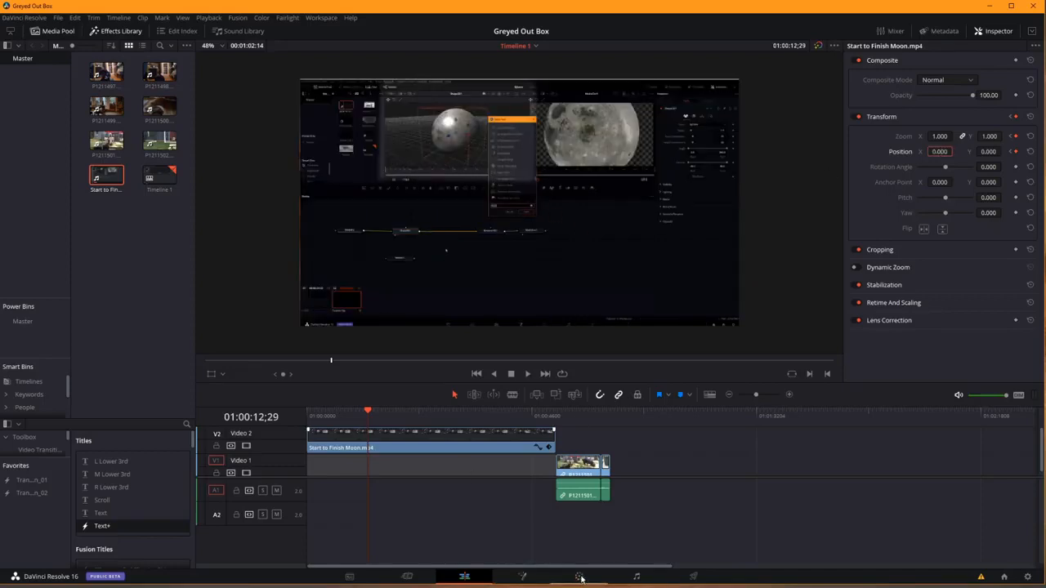
# - Go back to the 01:00:10;52 keyframe and, on the Color page, set a Color Corrector keyframe holding the Offset at 7.75
pyautogui.click(1013, 138)
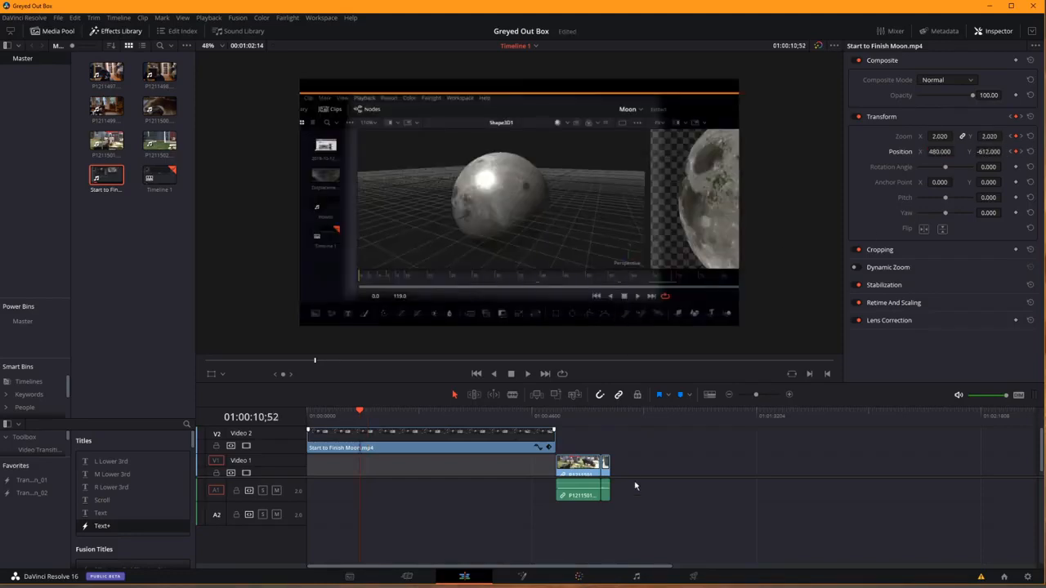
pyautogui.click(578, 576)
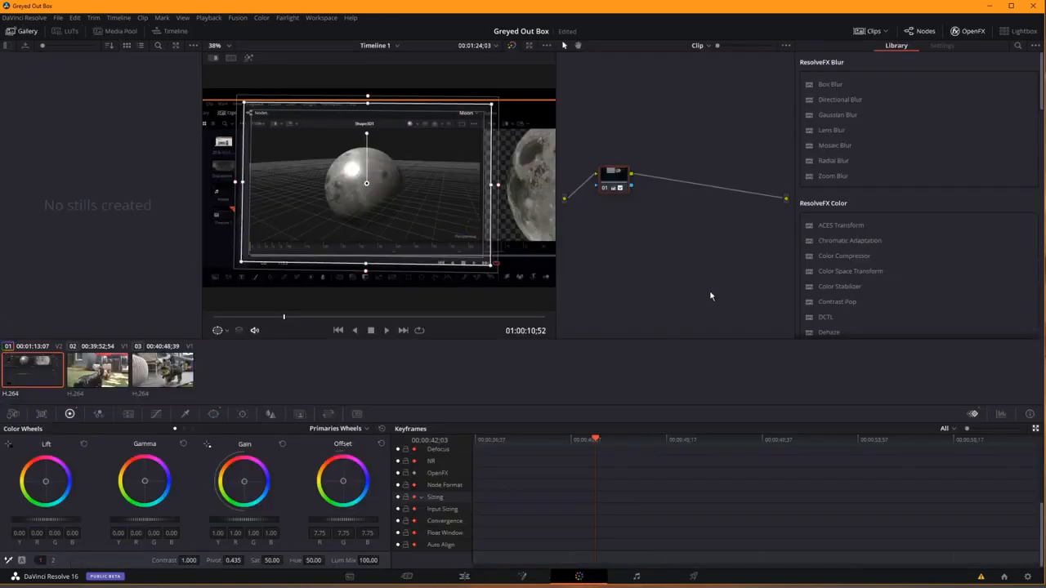
pyautogui.scroll(2, 517, 527)
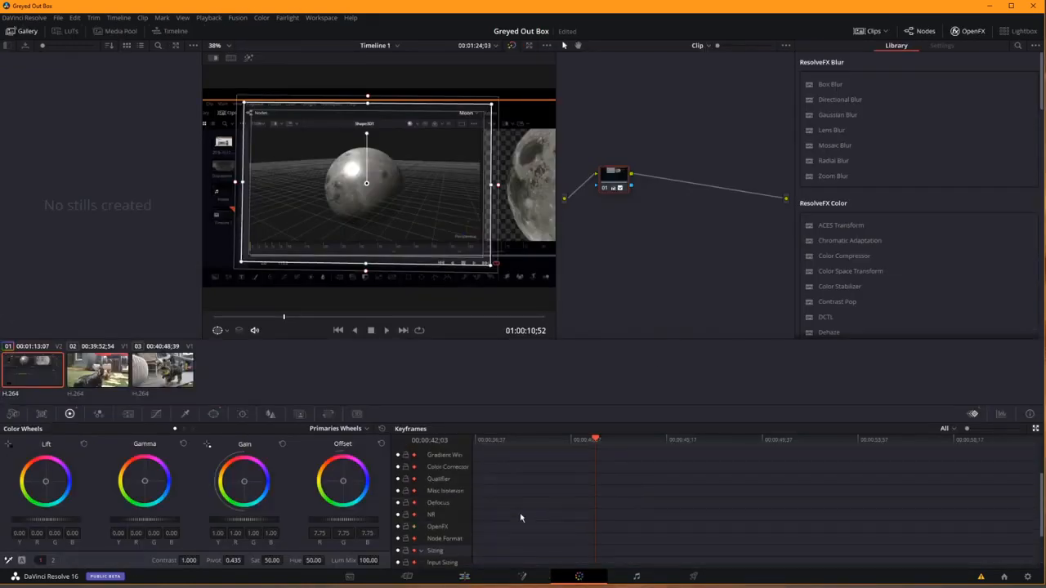
pyautogui.scroll(-2, 523, 502)
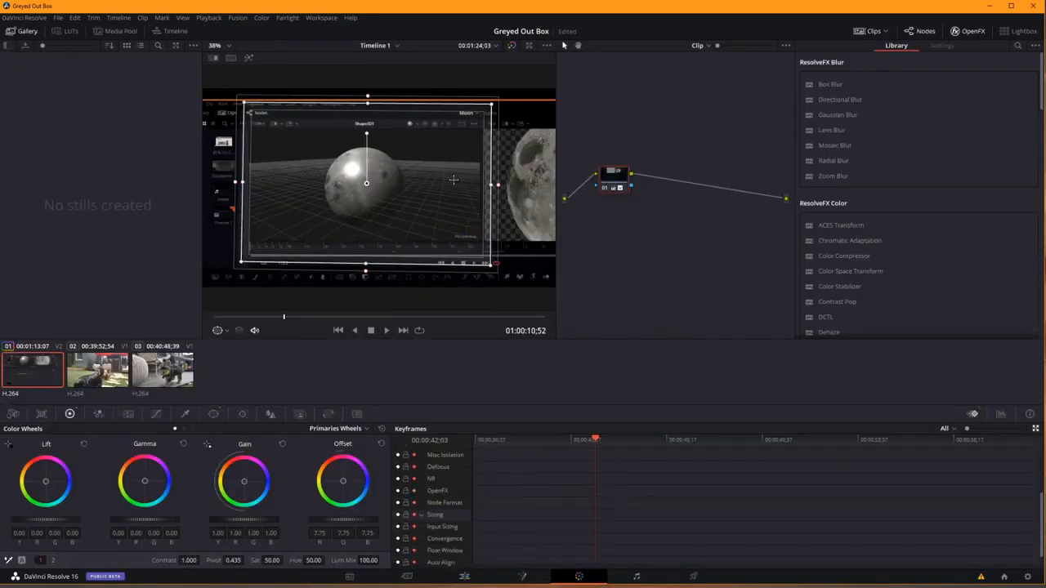
pyautogui.scroll(5, 445, 500)
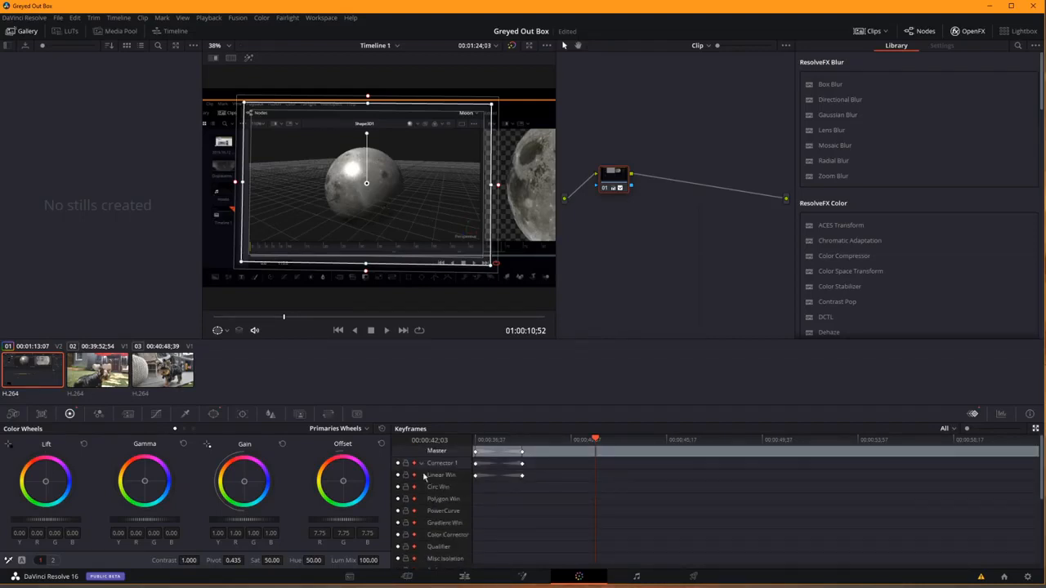
pyautogui.moveTo(347, 521); pyautogui.dragTo(365, 520)
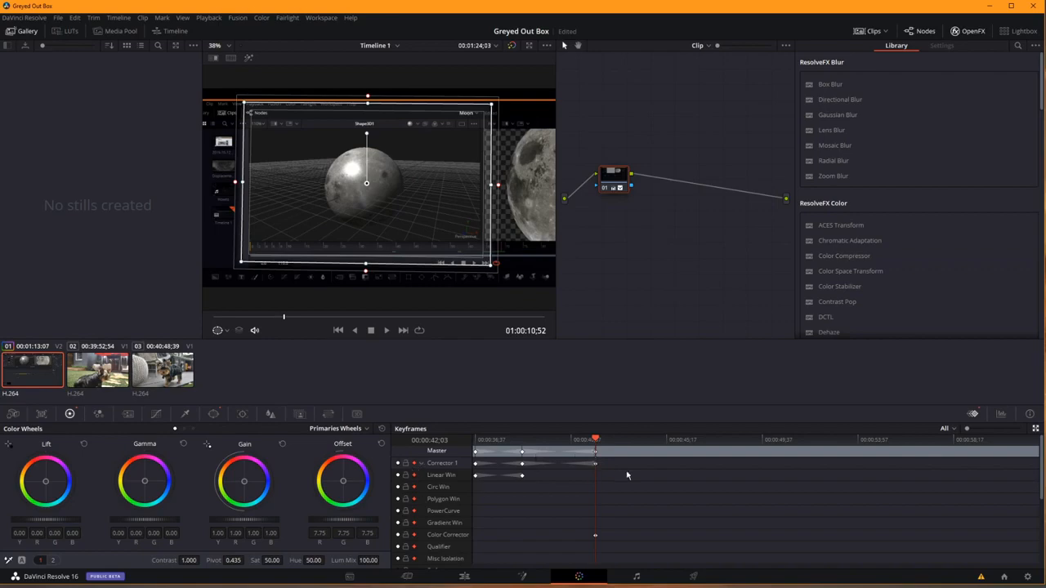
# - At 01:00:13;08, raise the Offset to about 25 to lift the darkening, and play on from there to check it
pyautogui.moveTo(596, 440); pyautogui.dragTo(620, 439)
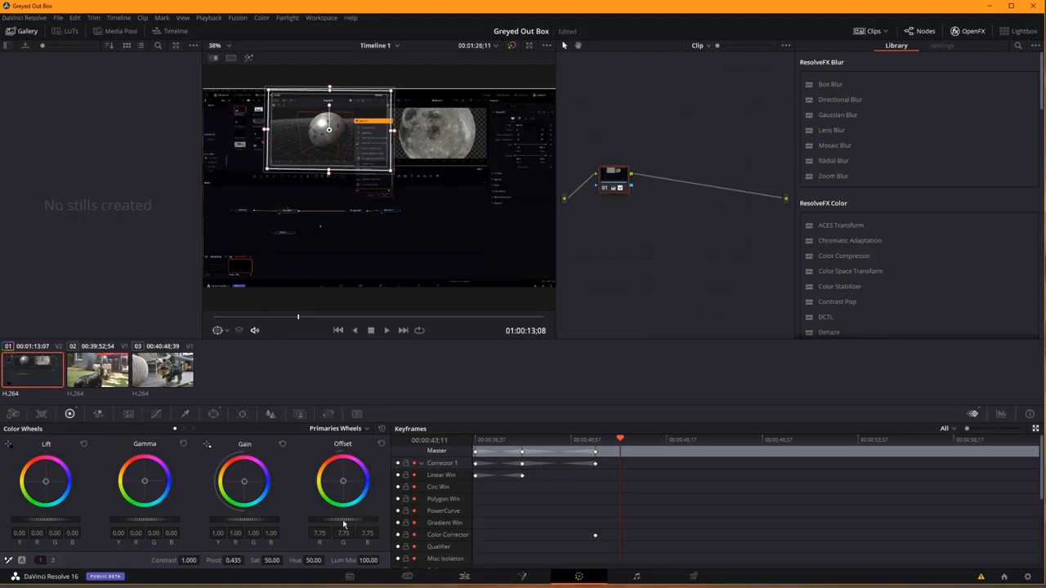
pyautogui.moveTo(342, 520); pyautogui.dragTo(359, 519)
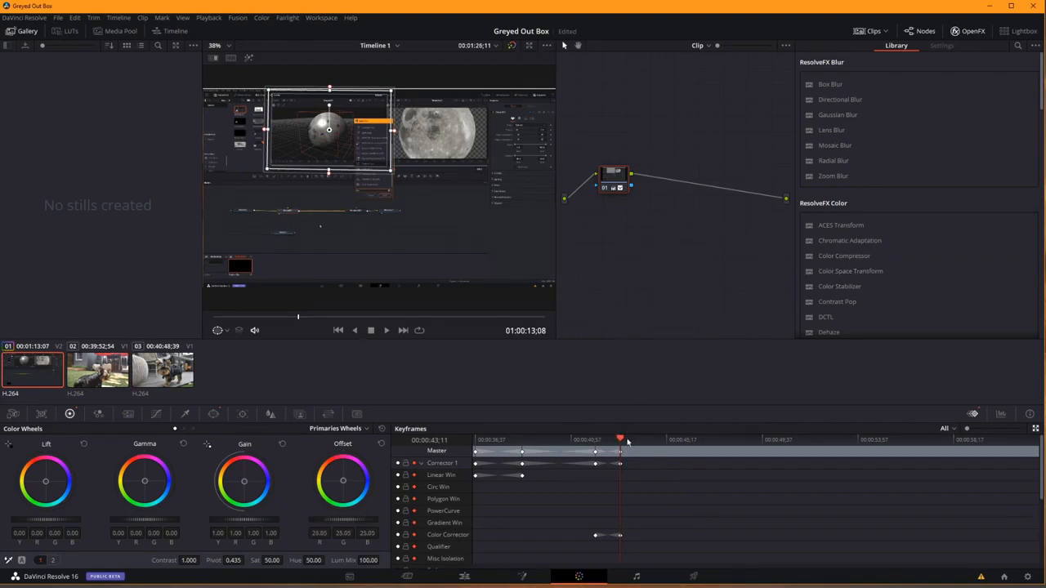
pyautogui.press('space')
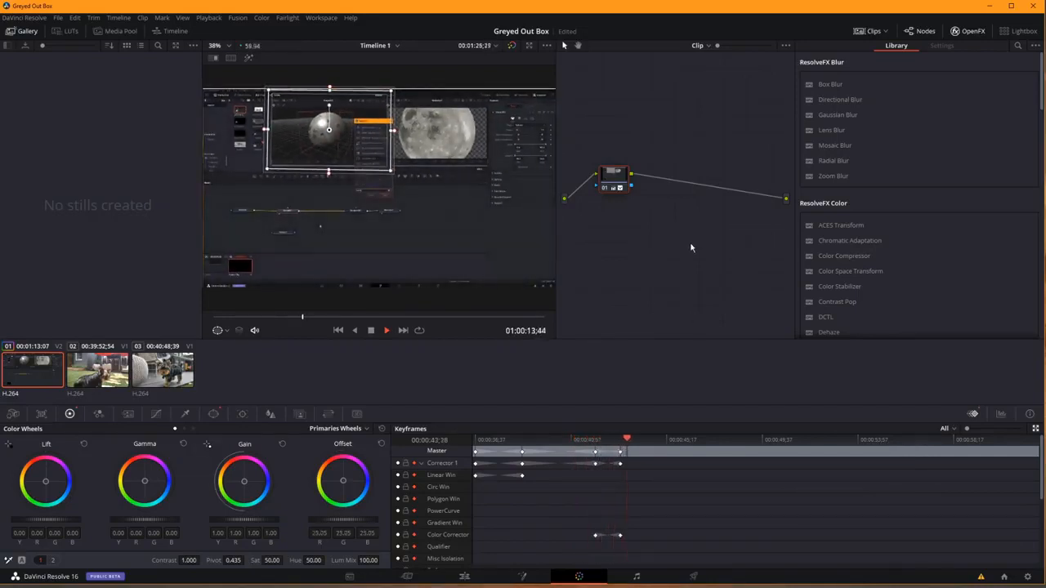
pyautogui.press('space')
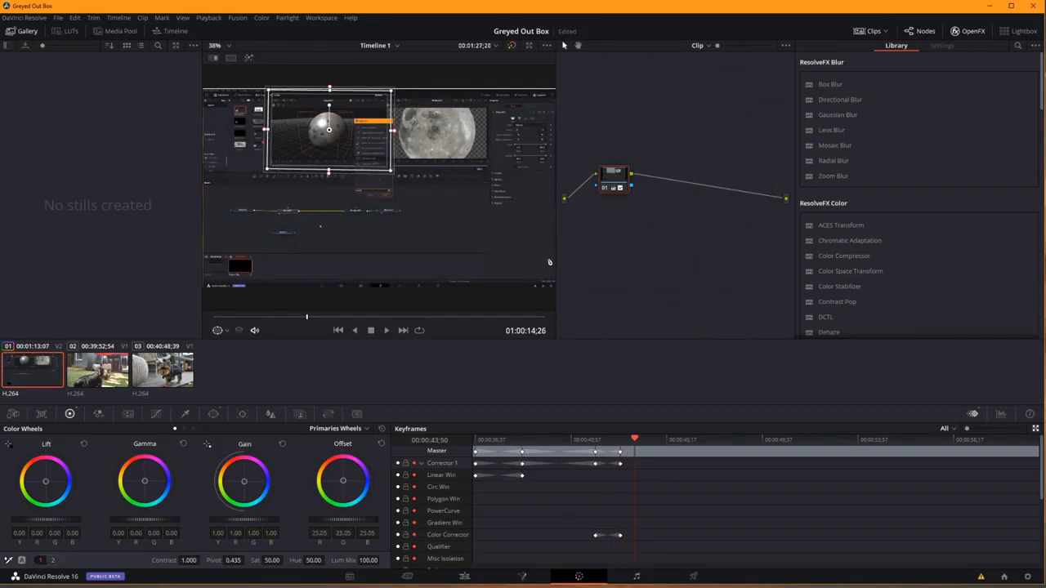